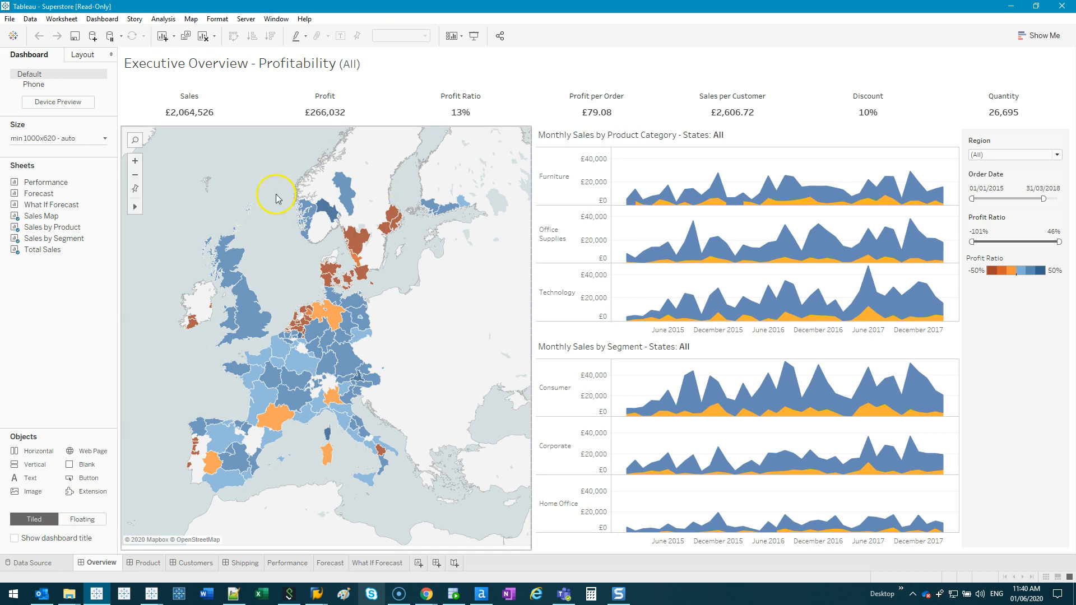
Step: View the Product and Customers dashboards and return to the Overview dashboard
{"action": "left_click", "coordinate": [146, 563]}
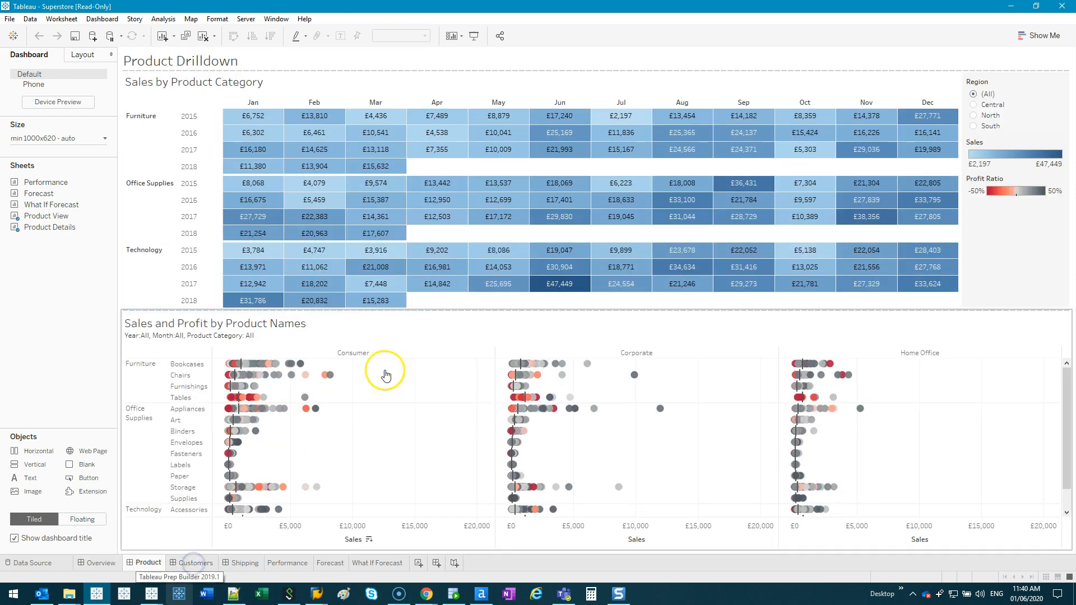
{"action": "left_click", "coordinate": [201, 563]}
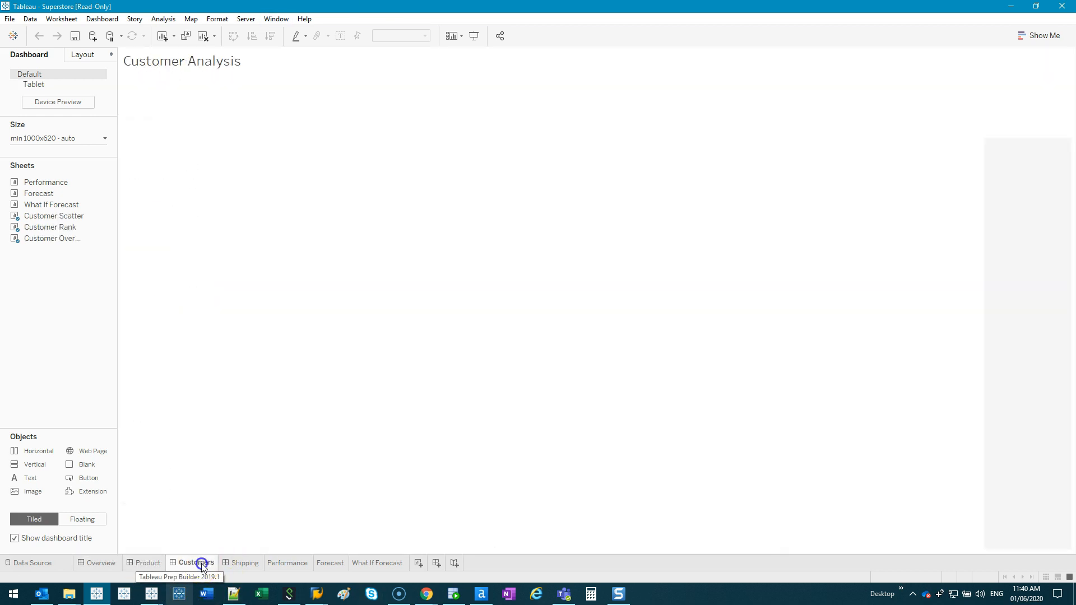
{"action": "left_click", "coordinate": [104, 563]}
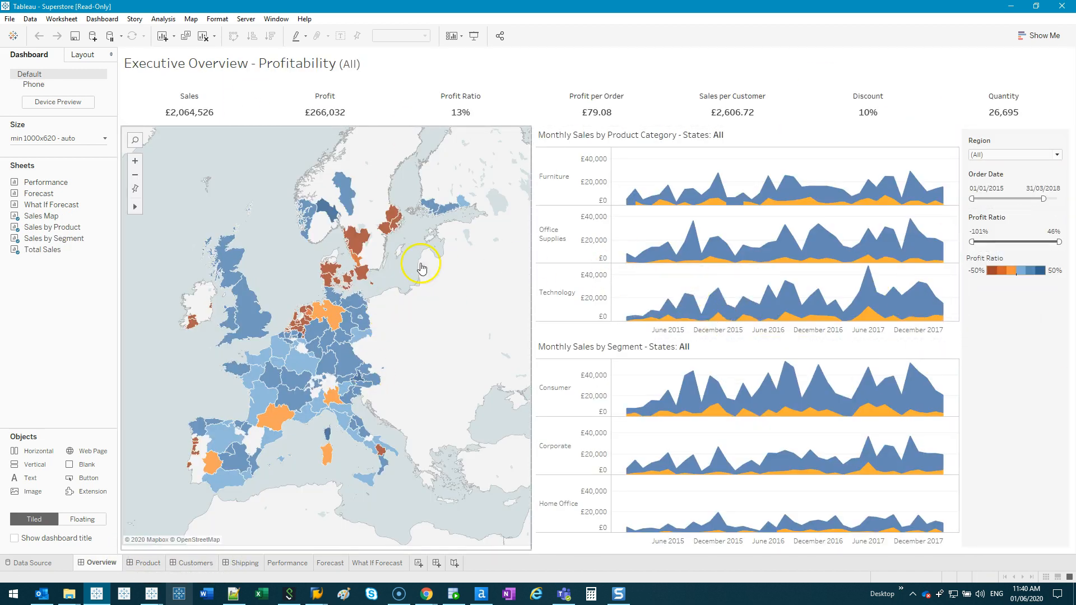
Step: Open the Sales Map worksheet from the Overview dashboard's map and widen the Marks card area
{"action": "left_click", "coordinate": [443, 283]}
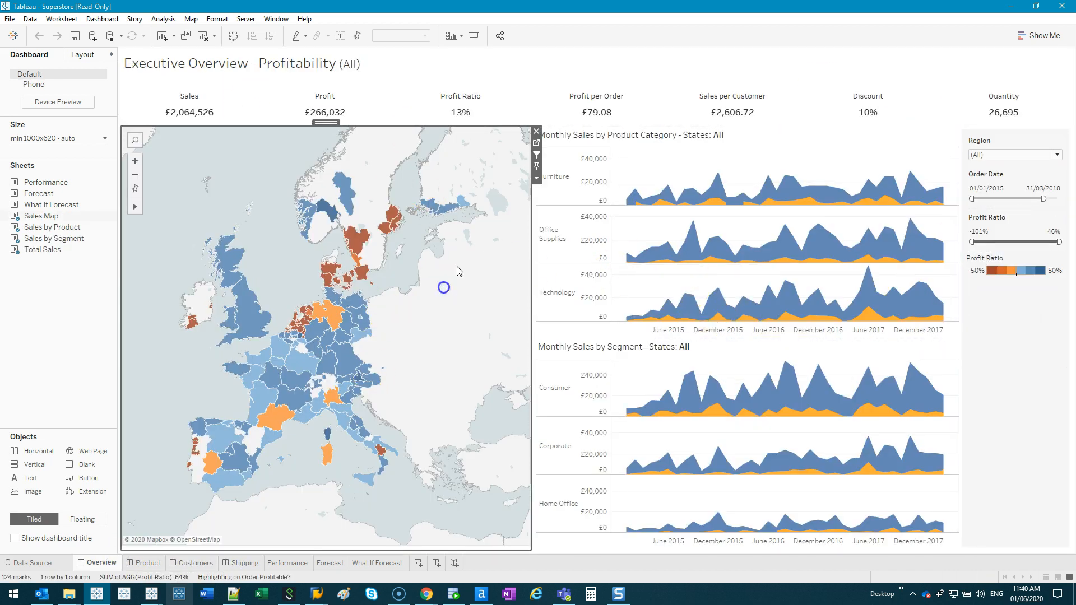
{"action": "left_click", "coordinate": [536, 144]}
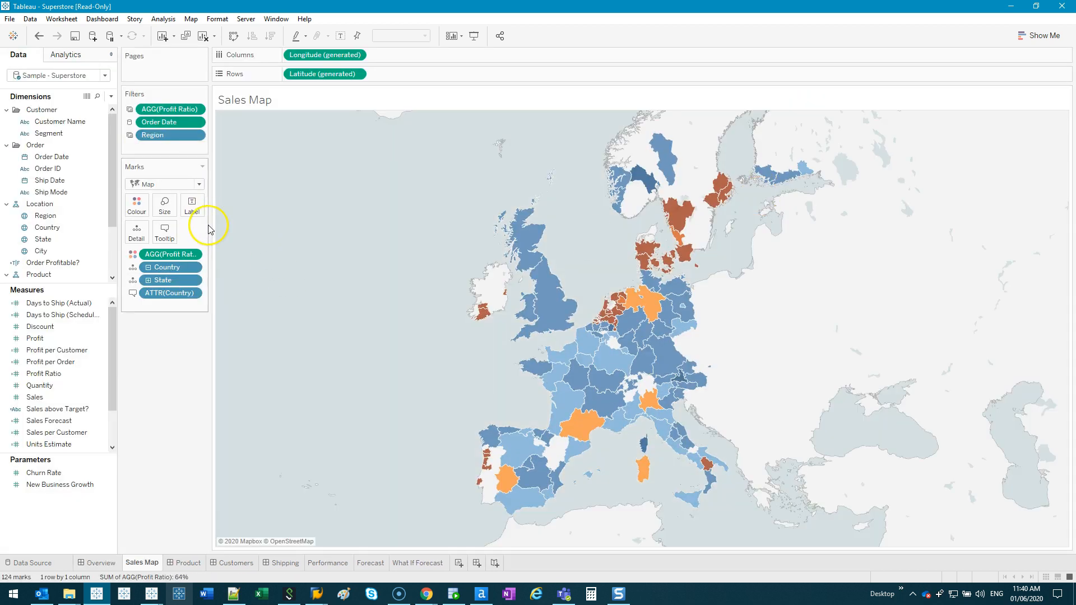
{"action": "left_click_drag", "start_coordinate": [211, 223], "coordinate": [240, 232]}
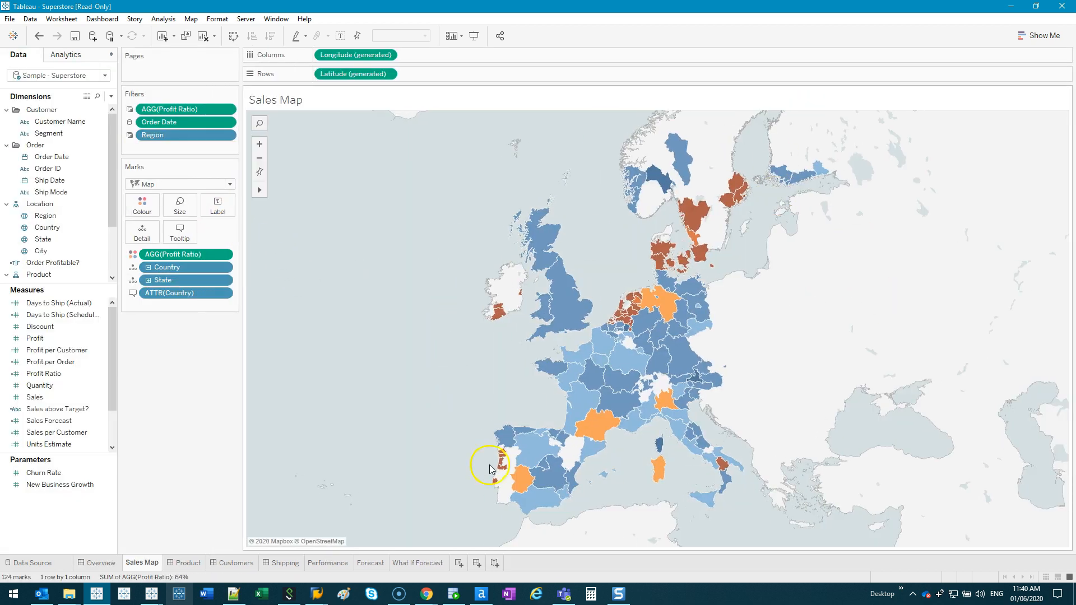
{"action": "mouse_move", "coordinate": [170, 254]}
{"action": "left_mouse_down"}
{"action": "mouse_move", "coordinate": [171, 378]}
{"action": "mouse_move", "coordinate": [179, 254]}
{"action": "left_mouse_up"}
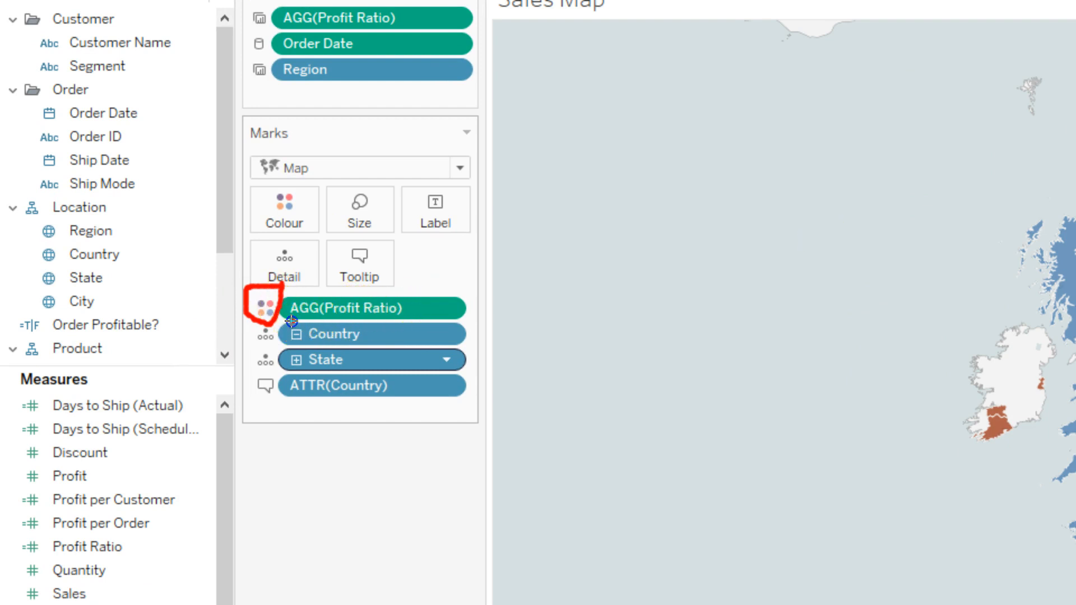
{"action": "left_click_drag", "start_coordinate": [291, 322], "coordinate": [431, 324]}
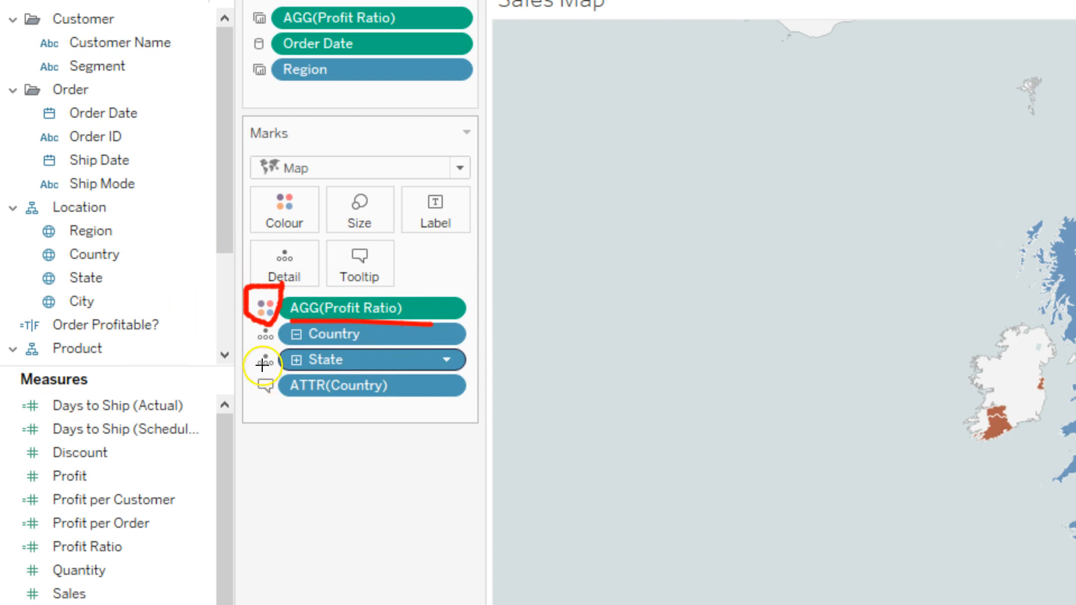
{"action": "mouse_move", "coordinate": [30, 372]}
{"action": "left_mouse_down"}
{"action": "mouse_move", "coordinate": [125, 449]}
{"action": "mouse_move", "coordinate": [2, 432]}
{"action": "left_mouse_up"}
{"action": "mouse_move", "coordinate": [135, 70]}
{"action": "left_mouse_down"}
{"action": "mouse_move", "coordinate": [144, 53]}
{"action": "mouse_move", "coordinate": [3, 233]}
{"action": "left_mouse_up"}
{"action": "left_click_drag", "start_coordinate": [37, 287], "coordinate": [106, 9]}
{"action": "key", "text": "Escape"}
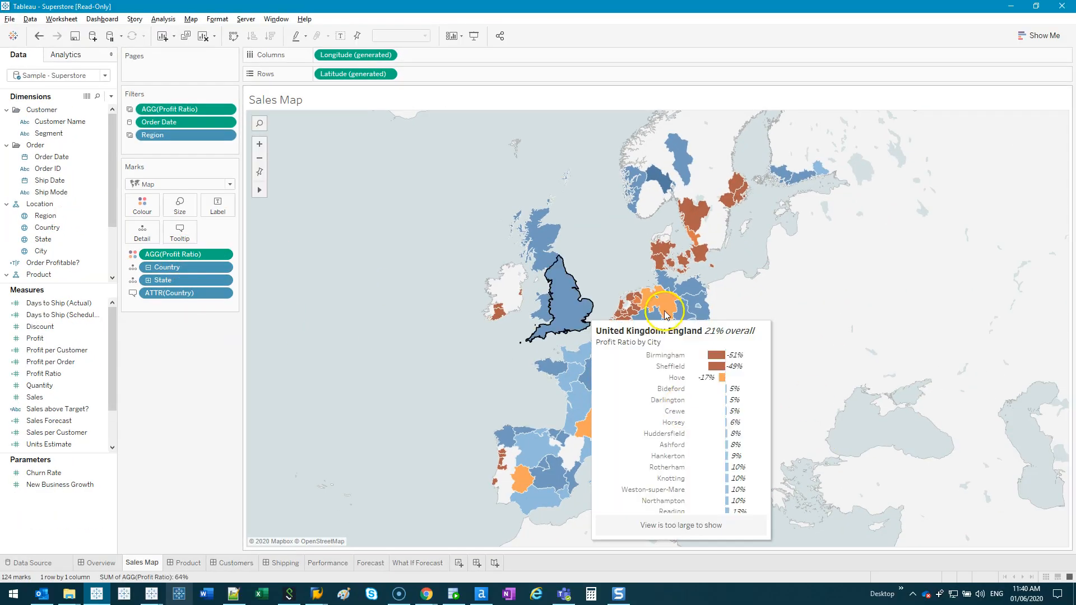
Step: Show the Profit Ratio colour legend on the Sales Map and move it above the map
{"action": "left_click", "coordinate": [162, 19]}
{"action": "left_click", "coordinate": [193, 185]}
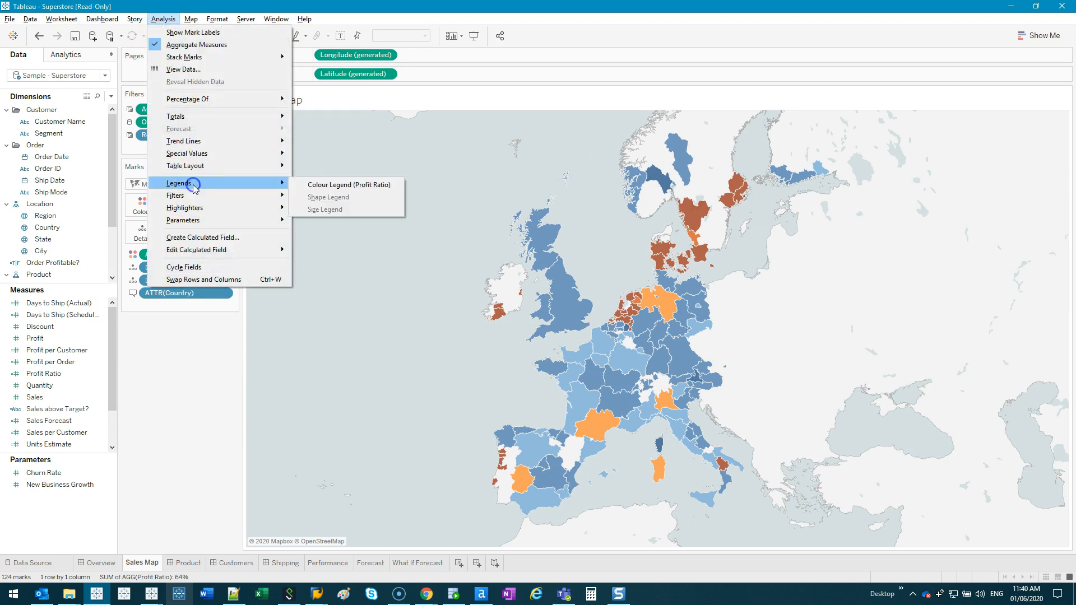
{"action": "left_click", "coordinate": [369, 185]}
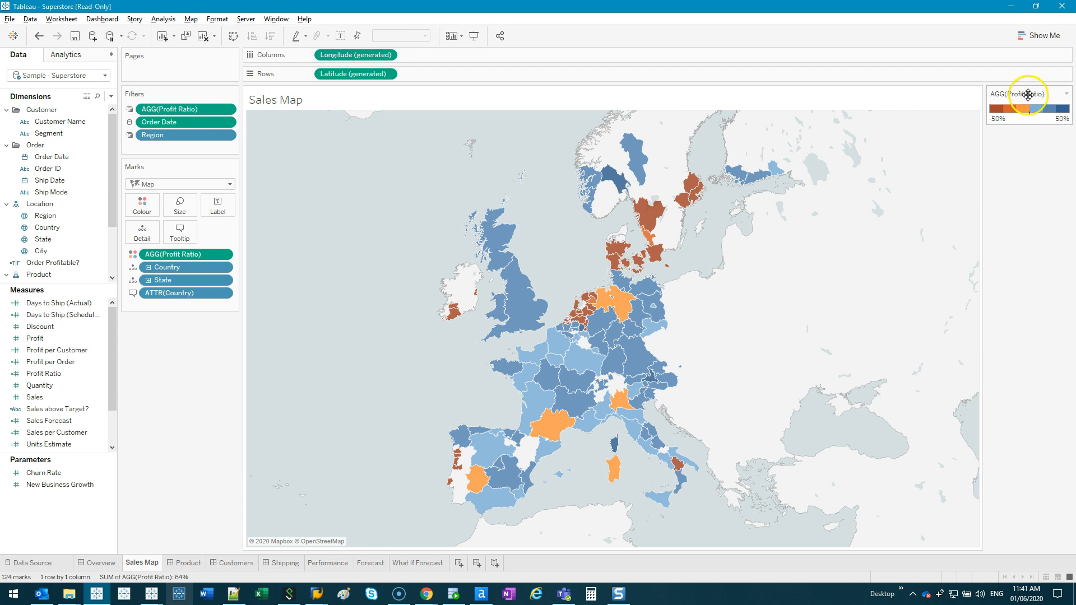
{"action": "left_click_drag", "start_coordinate": [1042, 94], "coordinate": [865, 87]}
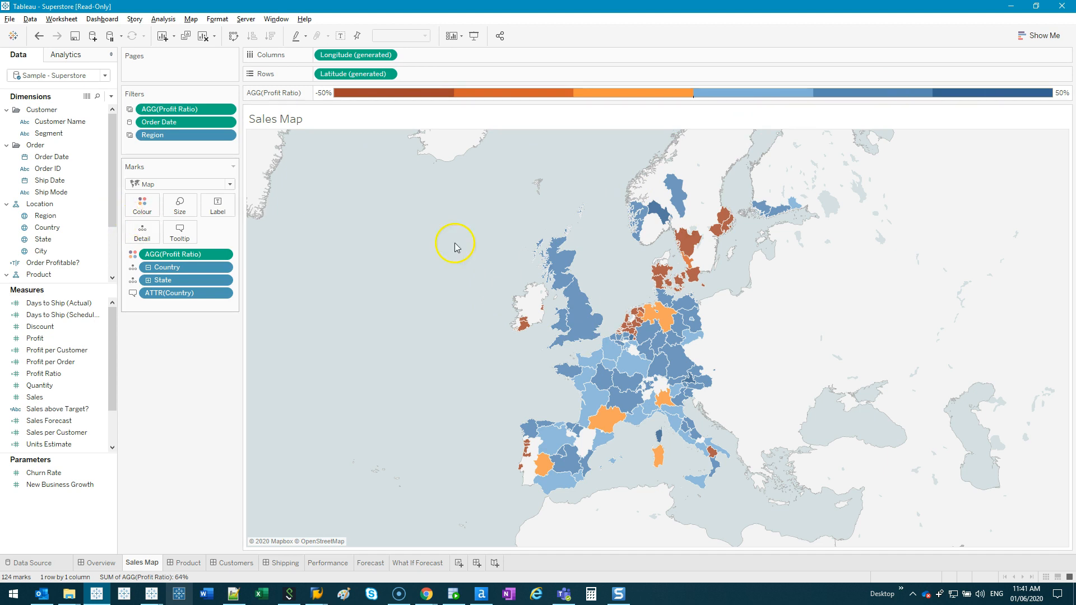
Step: Examine the Profit Ratio colour settings, first from the legend and again from the Marks card, especially Stepped Colour, and leave them unchanged
{"action": "double_click", "coordinate": [555, 93]}
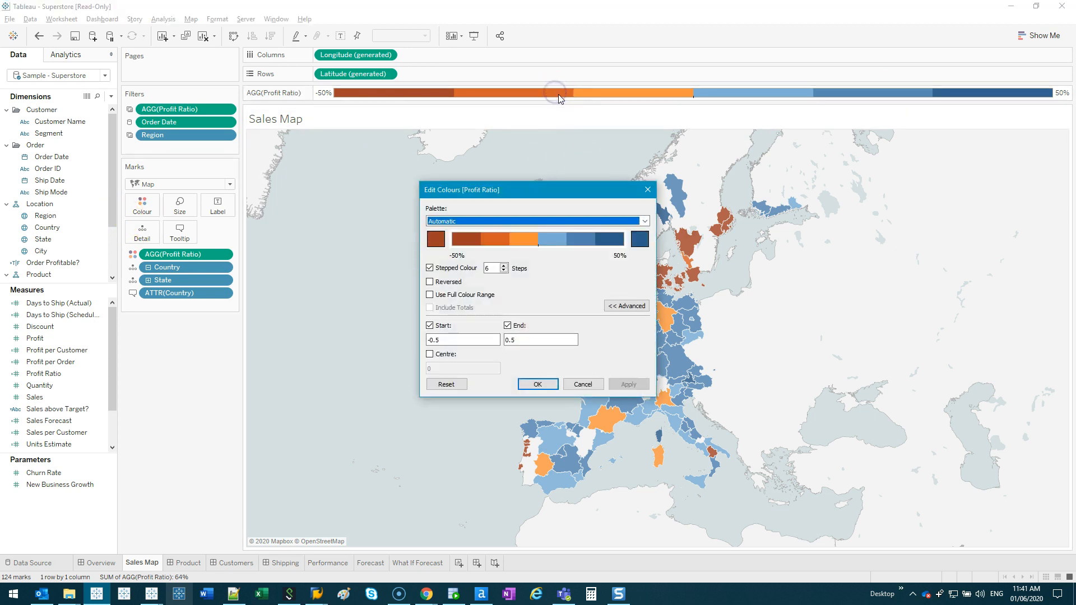
{"action": "key", "text": "ctrl+2"}
{"action": "mouse_move", "coordinate": [637, 88]}
{"action": "left_mouse_down"}
{"action": "mouse_move", "coordinate": [548, 85]}
{"action": "mouse_move", "coordinate": [636, 75]}
{"action": "left_mouse_up"}
{"action": "key", "text": "Escape"}
{"action": "left_click", "coordinate": [648, 189]}
{"action": "left_click", "coordinate": [141, 206]}
{"action": "left_click", "coordinate": [191, 246]}
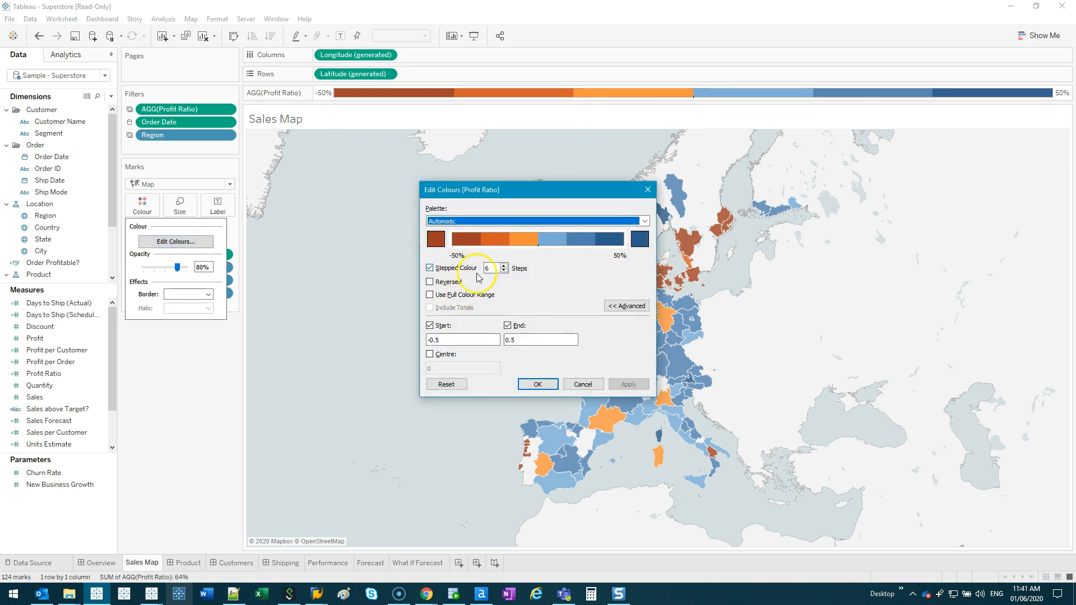
{"action": "left_click_drag", "start_coordinate": [538, 268], "coordinate": [437, 254]}
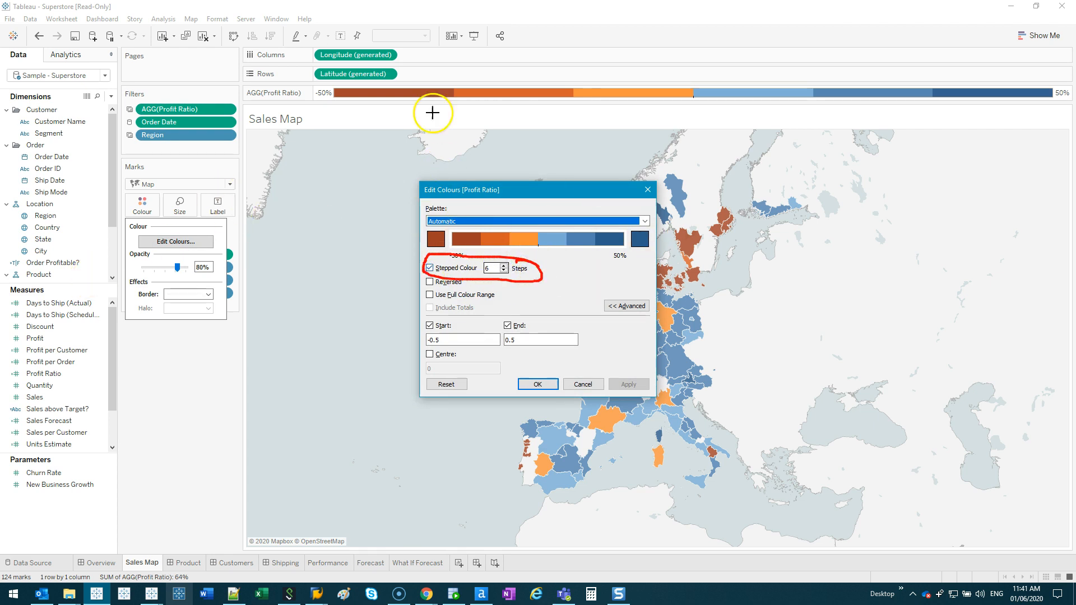
{"action": "key", "text": "e"}
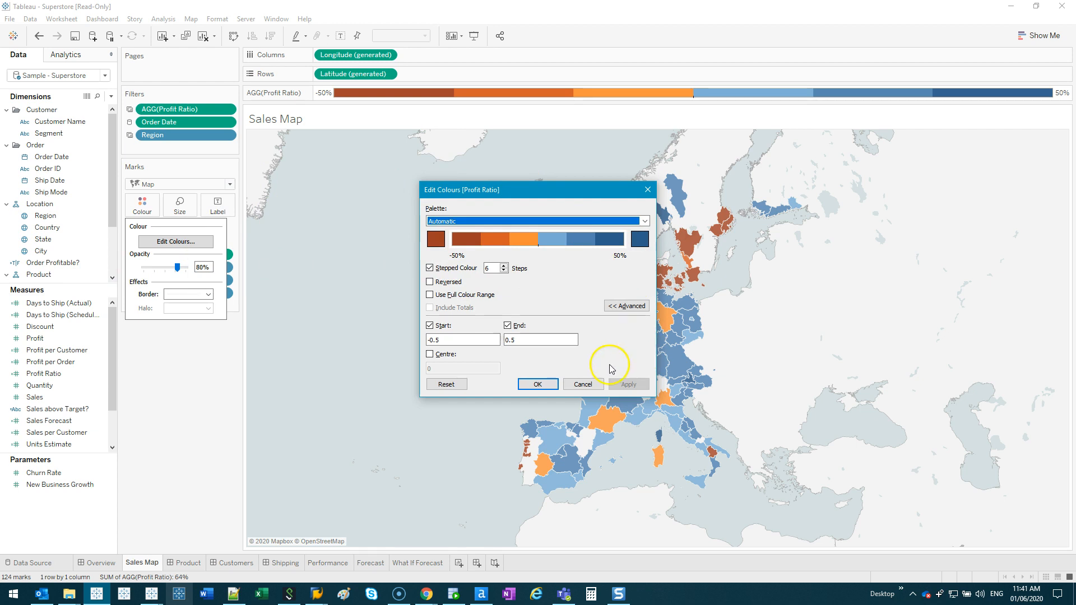
{"action": "left_click", "coordinate": [596, 385]}
Step: Remove Profit Ratio from the map's colour encoding and look over the single-colour options
{"action": "left_click", "coordinate": [175, 254]}
{"action": "left_click_drag", "start_coordinate": [175, 254], "coordinate": [183, 351]}
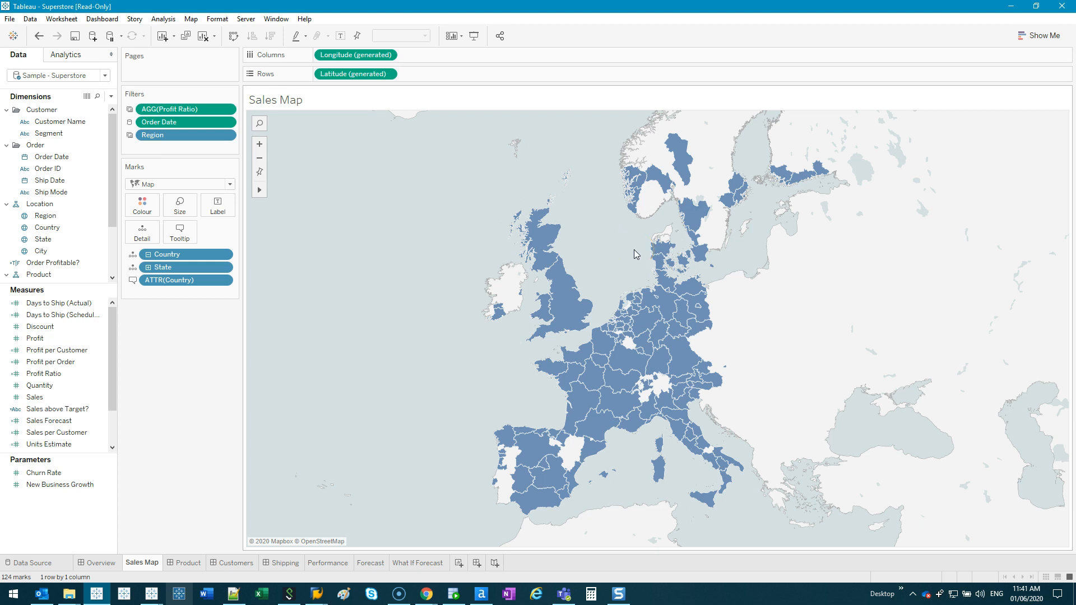
{"action": "left_click", "coordinate": [143, 206]}
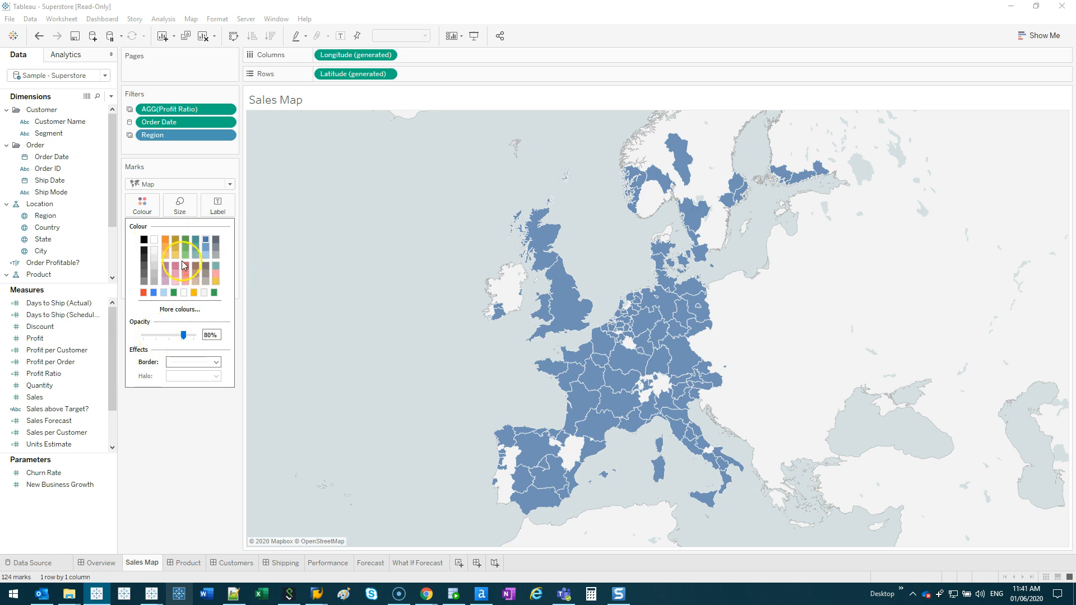
{"action": "left_click", "coordinate": [195, 409]}
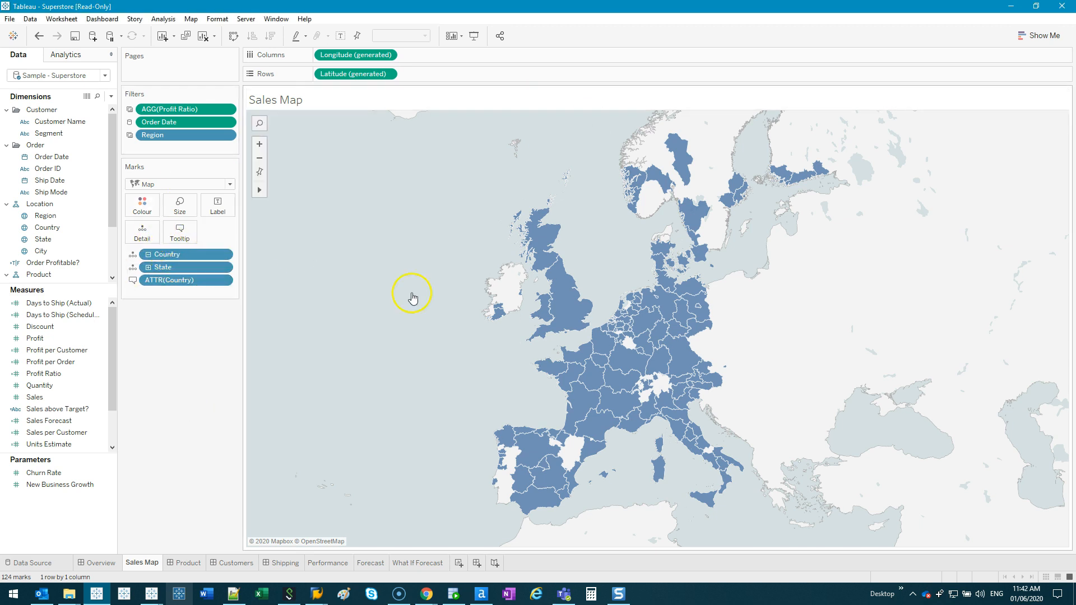
Step: Colour the map's regions by the Country dimension
{"action": "left_click_drag", "start_coordinate": [111, 161], "coordinate": [111, 210]}
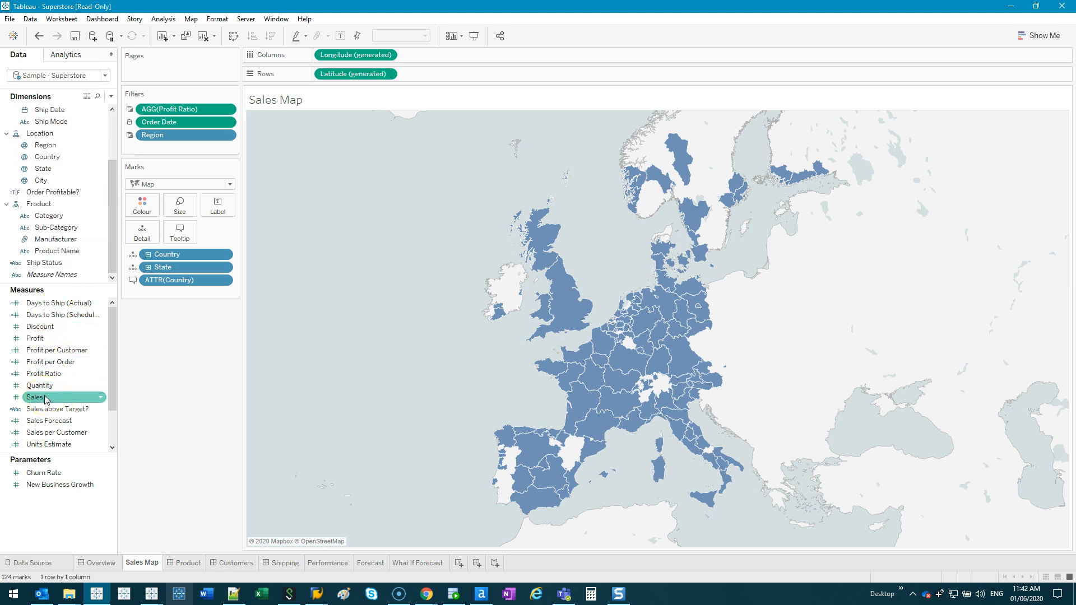
{"action": "left_click_drag", "start_coordinate": [44, 156], "coordinate": [146, 209]}
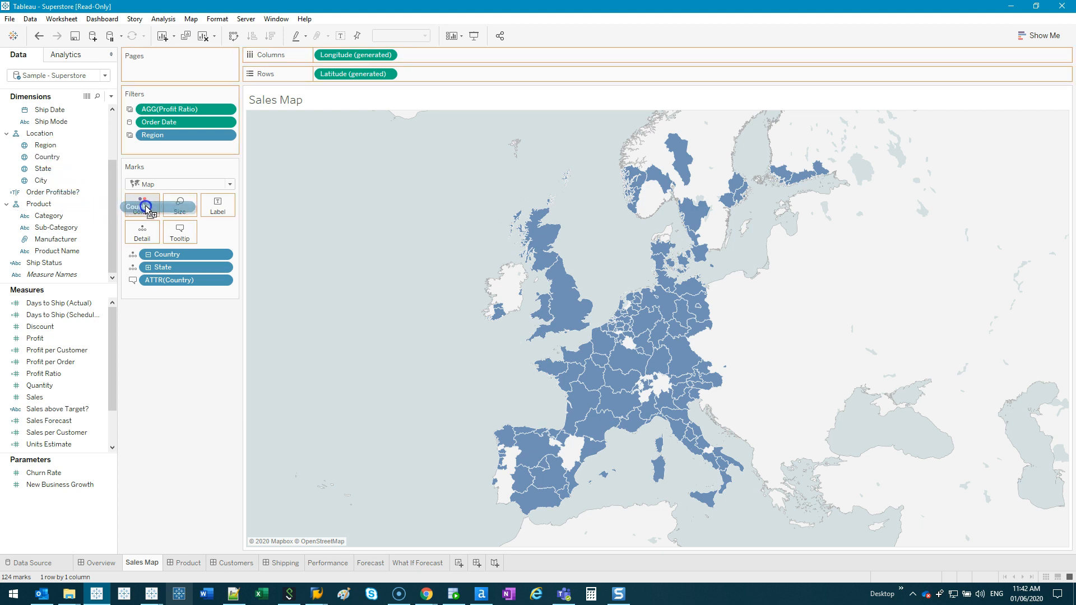
{"action": "left_click_drag", "start_coordinate": [146, 209], "coordinate": [145, 209]}
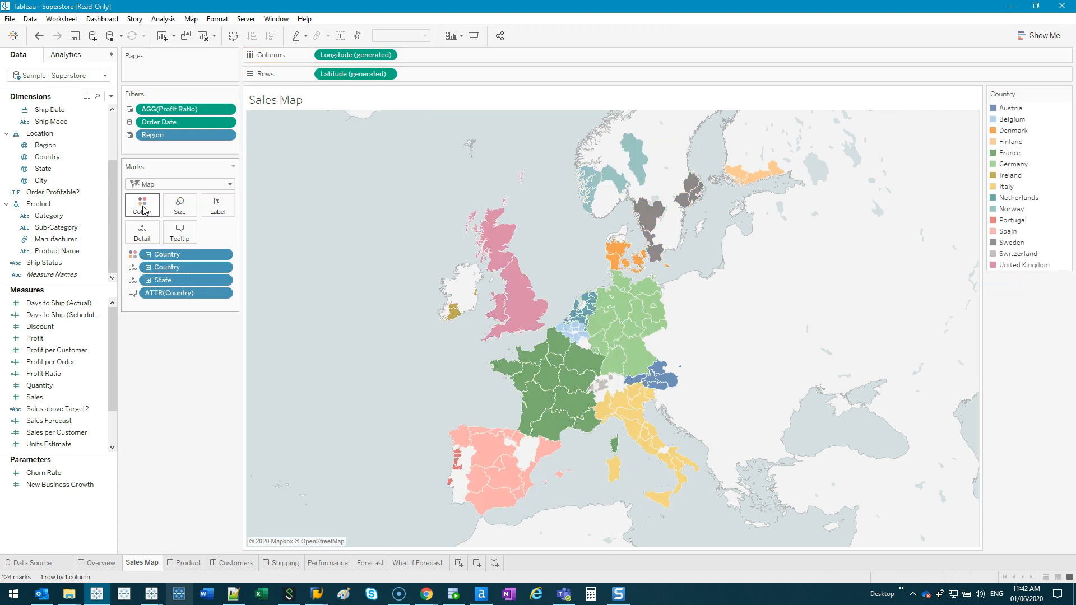
Step: Highlight Austria, Belgium and Denmark in turn through the Country legend, and clear the highlighting
{"action": "left_click", "coordinate": [1000, 109]}
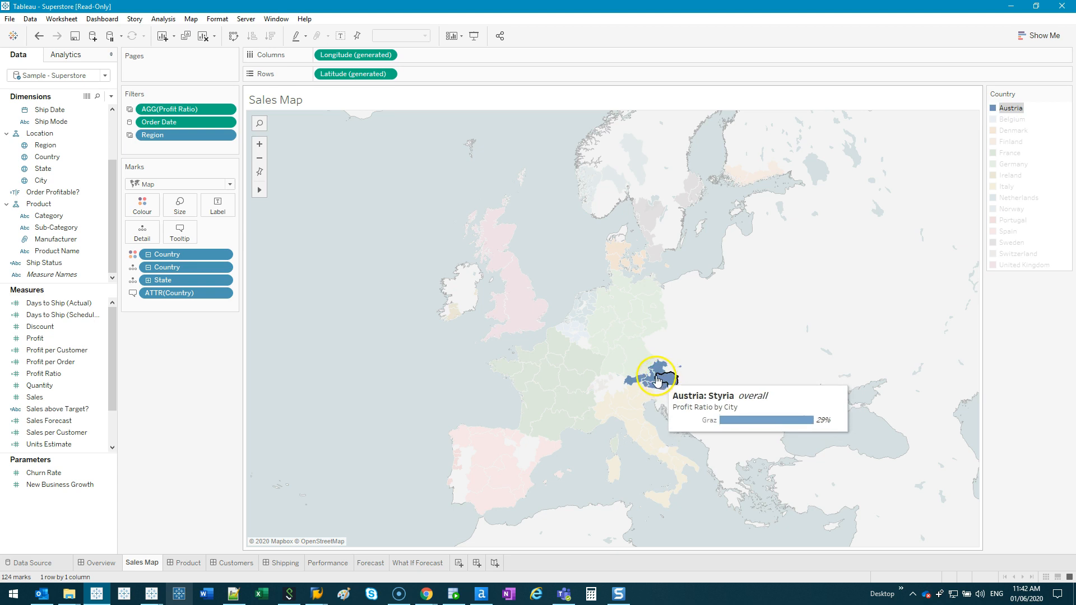
{"action": "left_click", "coordinate": [1012, 119]}
{"action": "left_click", "coordinate": [1014, 131]}
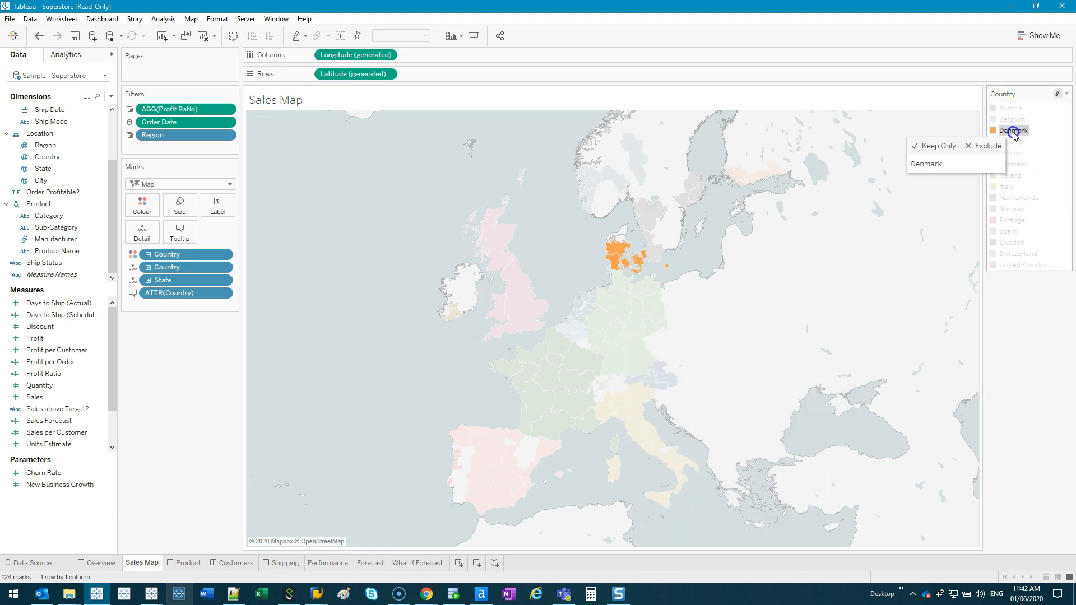
{"action": "left_click", "coordinate": [1035, 323]}
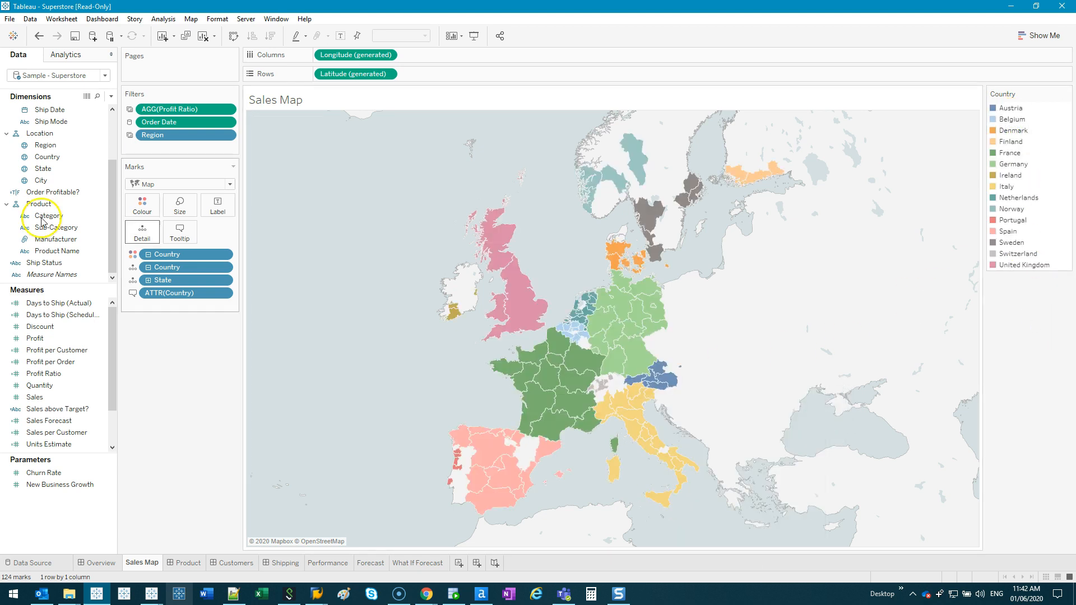
Step: Replace Country with the Sales measure as the map's colour encoding
{"action": "left_click", "coordinate": [194, 255]}
{"action": "left_click_drag", "start_coordinate": [194, 256], "coordinate": [188, 371]}
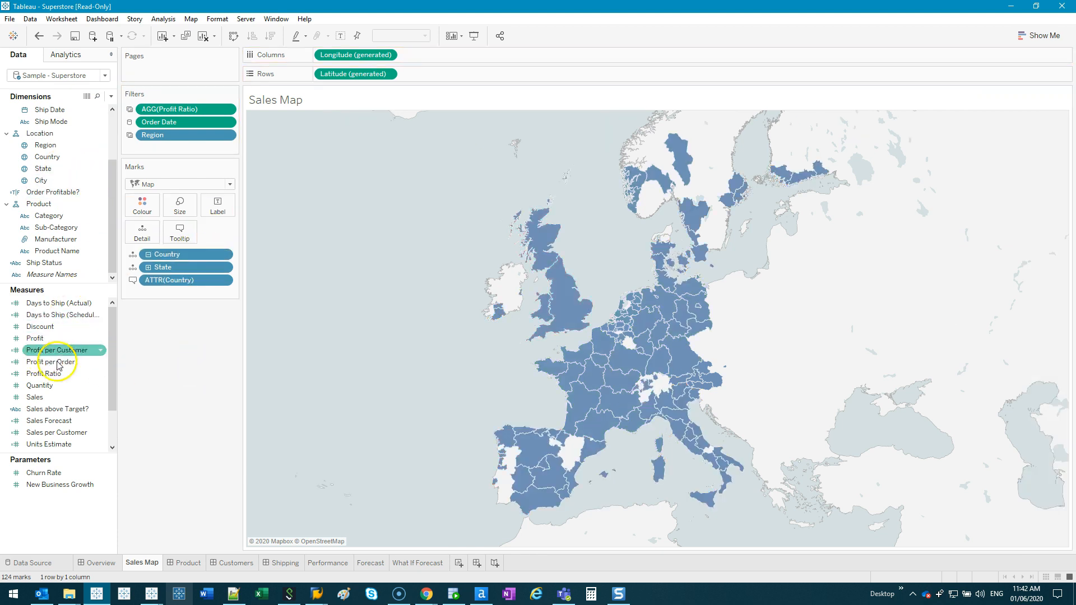
{"action": "left_click_drag", "start_coordinate": [43, 403], "coordinate": [141, 207]}
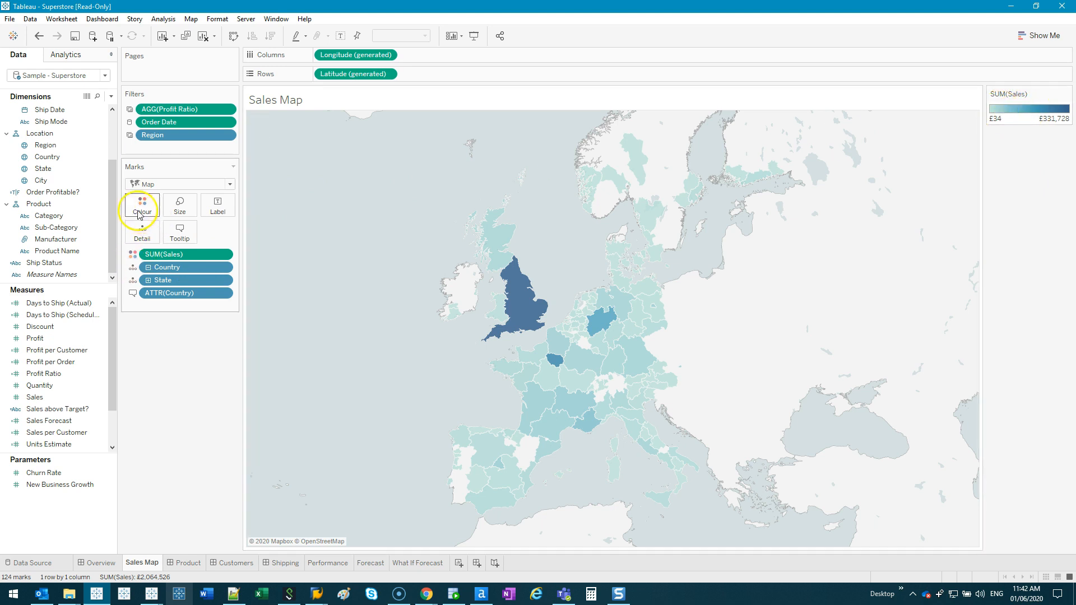
Step: Edit the Sales colours and give the sequential palette a custom dark gold end colour
{"action": "left_click", "coordinate": [140, 215]}
{"action": "left_click", "coordinate": [168, 243]}
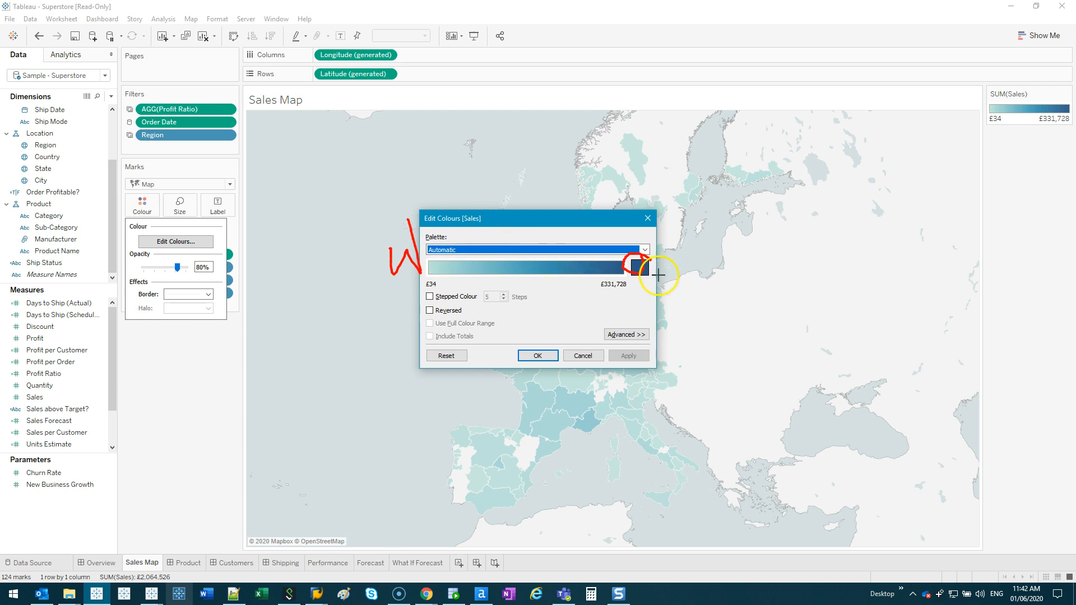
{"action": "left_click", "coordinate": [637, 267]}
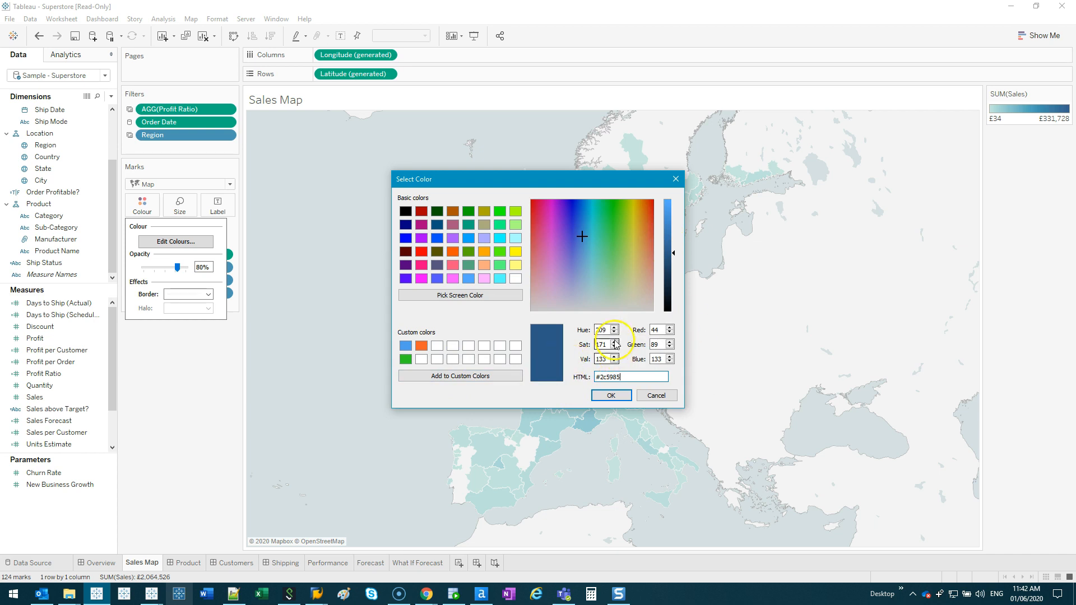
{"action": "left_click", "coordinate": [635, 217]}
{"action": "left_click", "coordinate": [604, 394]}
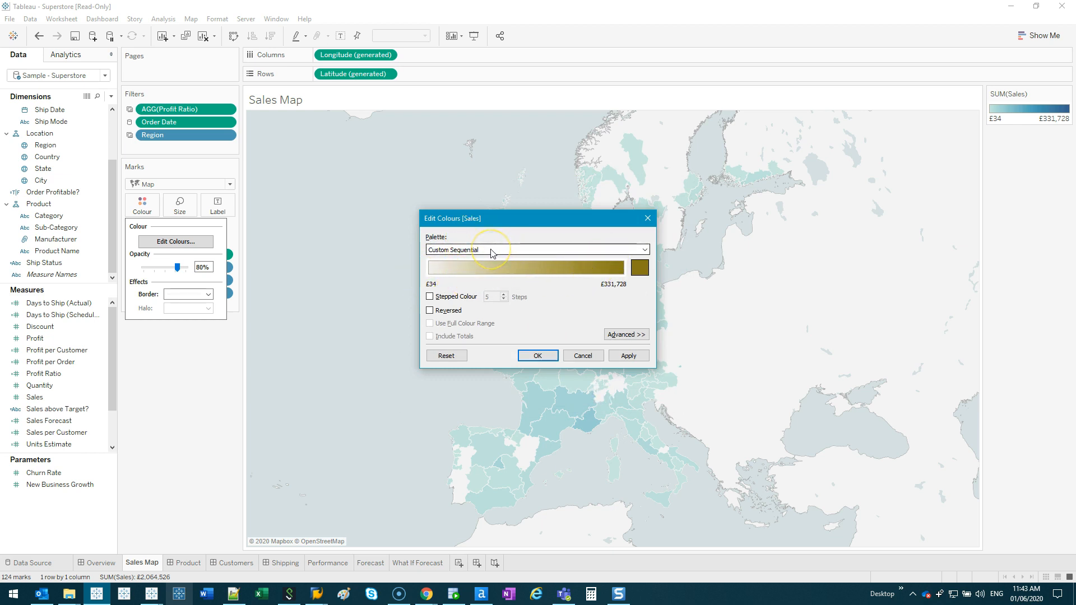
Step: Change the Sales colour palette to Orange-Blue Diverging
{"action": "left_click", "coordinate": [491, 252]}
{"action": "left_click", "coordinate": [649, 336]}
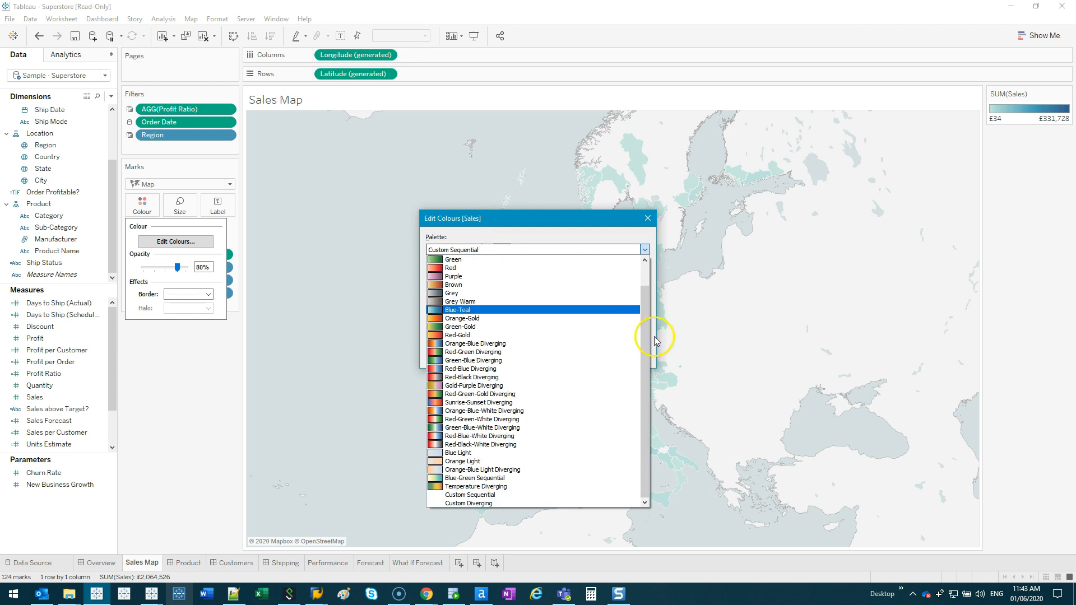
{"action": "left_click", "coordinate": [480, 343]}
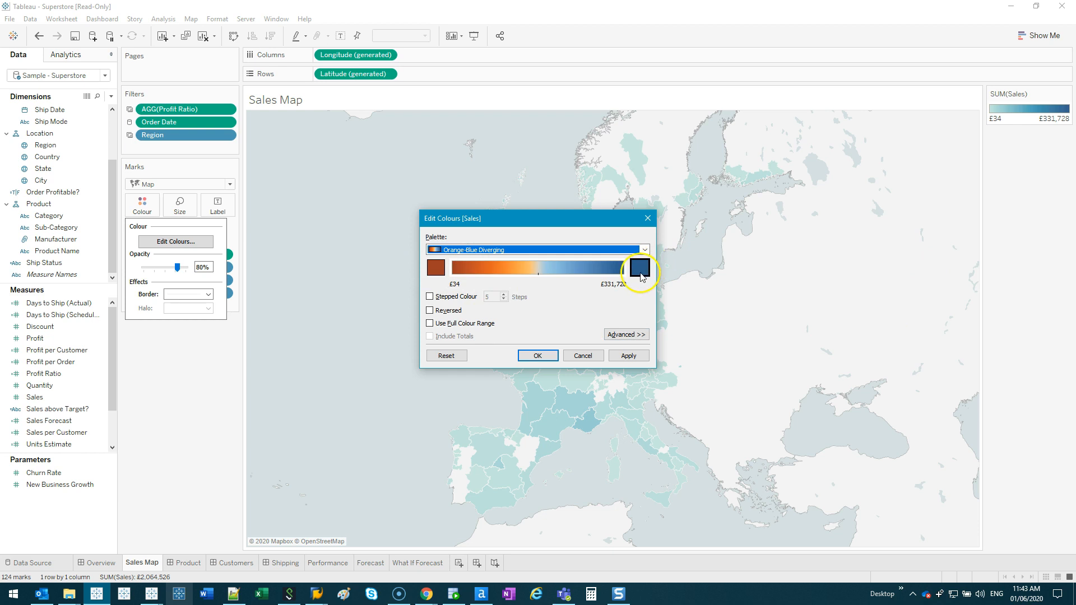
Step: Set the low-end colour of the diverging Sales palette to purple #9e159c
{"action": "left_click", "coordinate": [436, 270]}
{"action": "left_click_drag", "start_coordinate": [611, 185], "coordinate": [362, 185]}
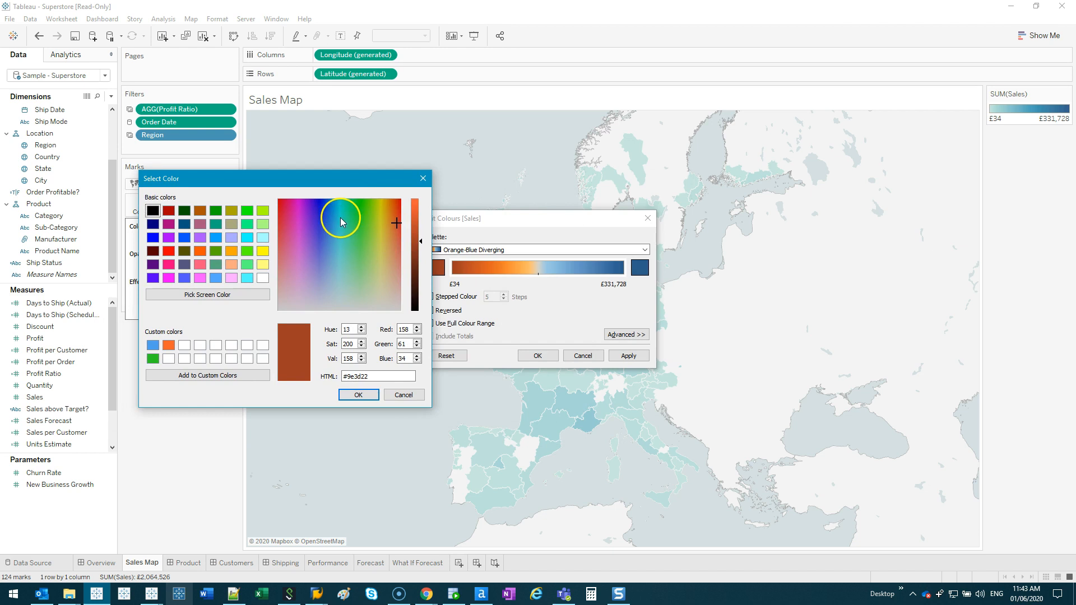
{"action": "left_click_drag", "start_coordinate": [340, 222], "coordinate": [297, 214]}
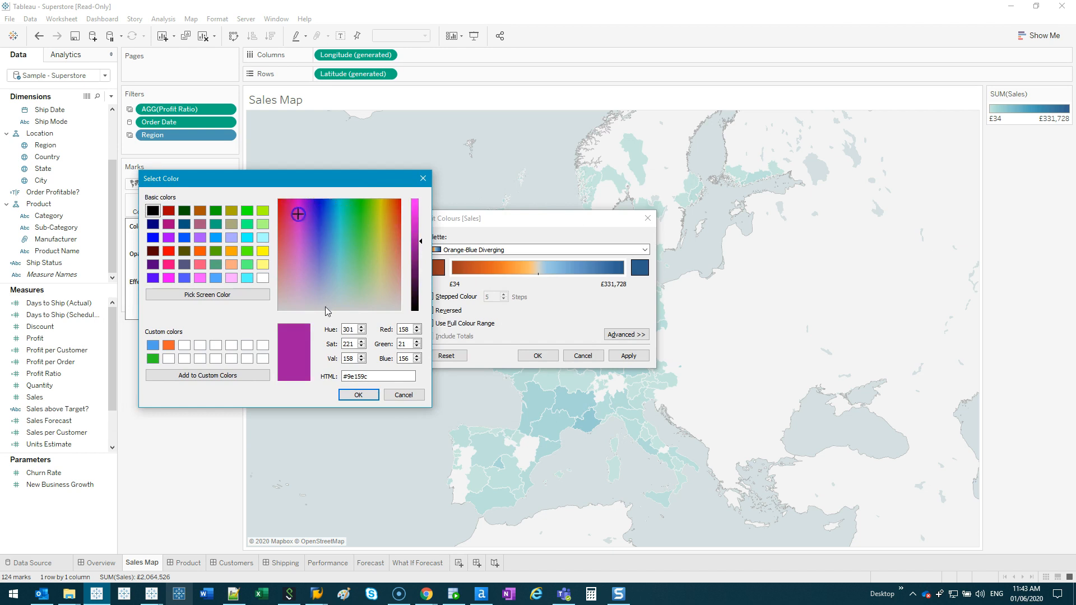
{"action": "left_click", "coordinate": [370, 394]}
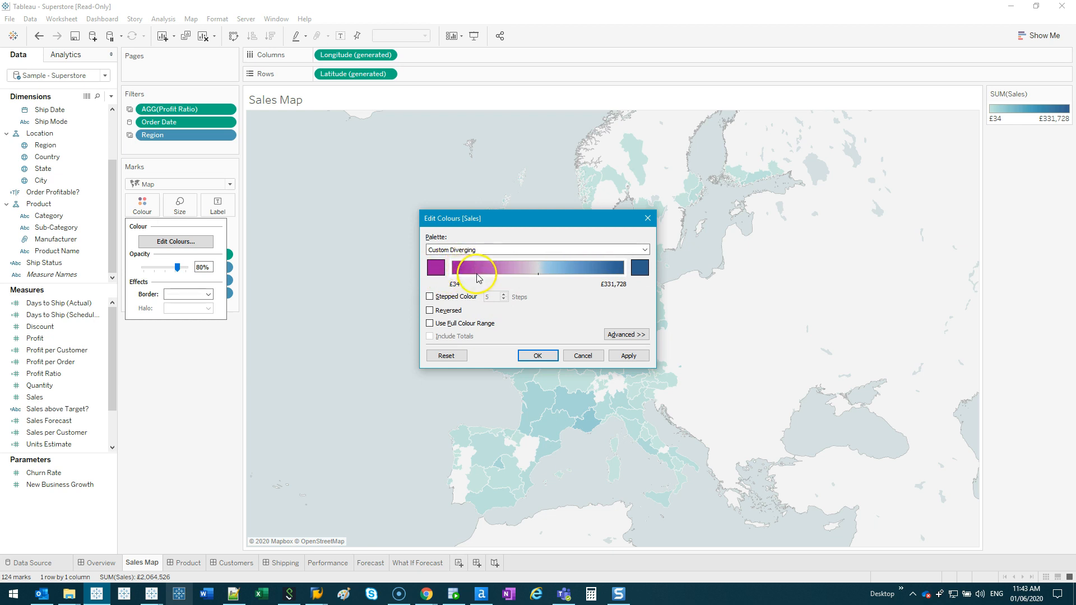
{"action": "left_click_drag", "start_coordinate": [451, 274], "coordinate": [613, 279]}
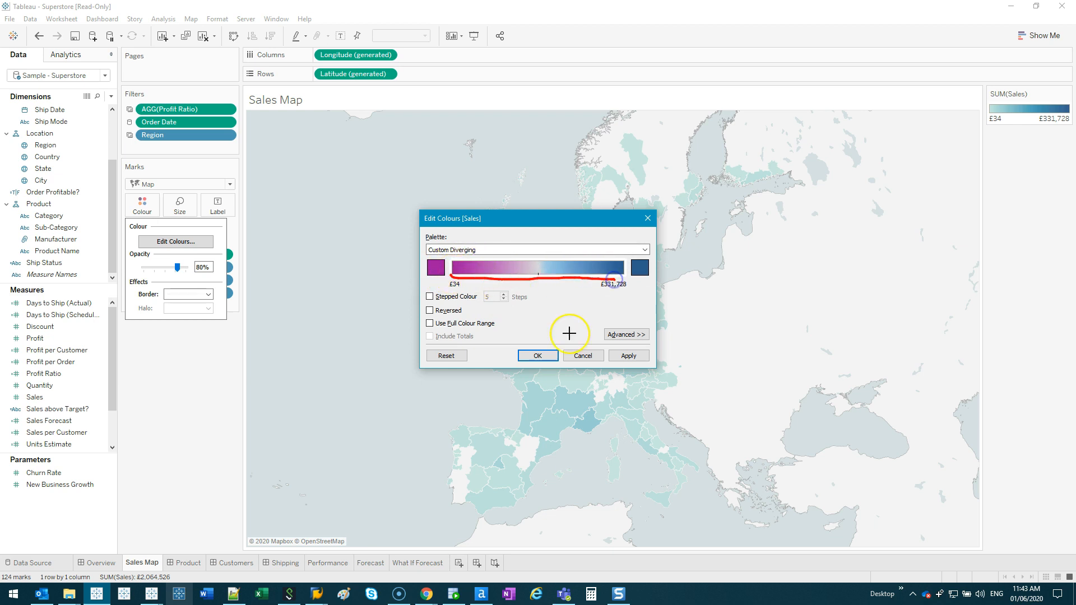
{"action": "key", "text": "Escape"}
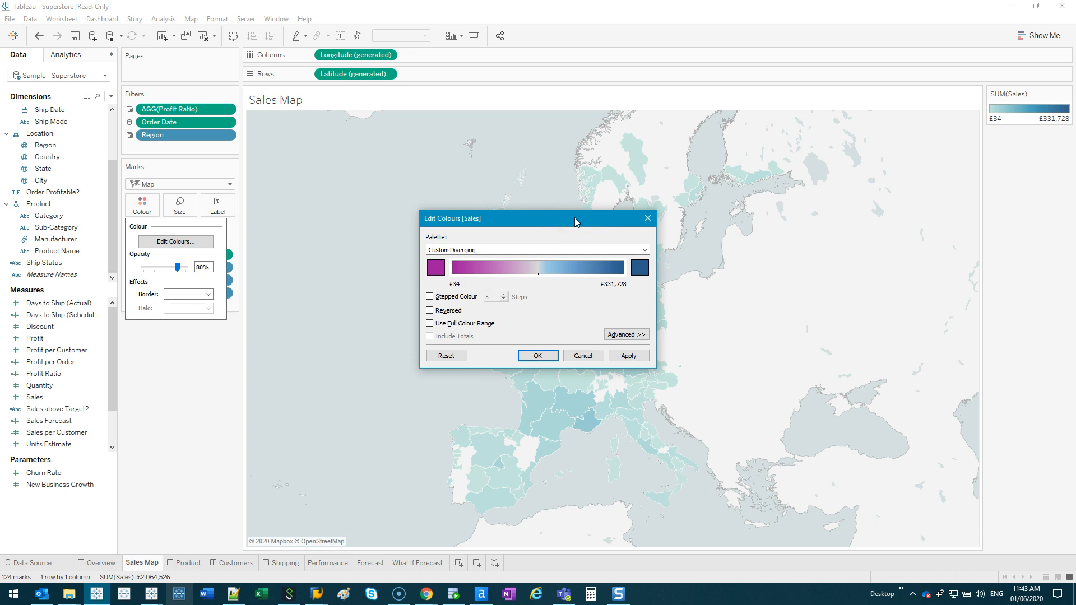
Step: Try stepped colour with 2, 3 and 5 steps on the Sales palette, show the advanced range options, and discard the colour edits
{"action": "left_click", "coordinate": [429, 297]}
{"action": "left_click", "coordinate": [504, 300]}
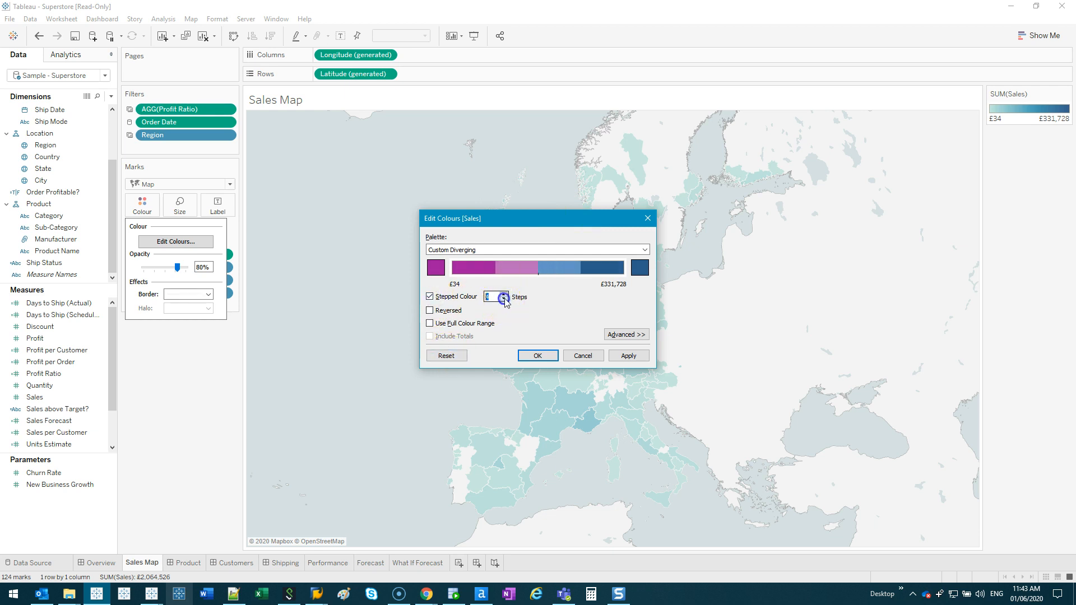
{"action": "left_click", "coordinate": [504, 300]}
{"action": "left_click", "coordinate": [504, 300]}
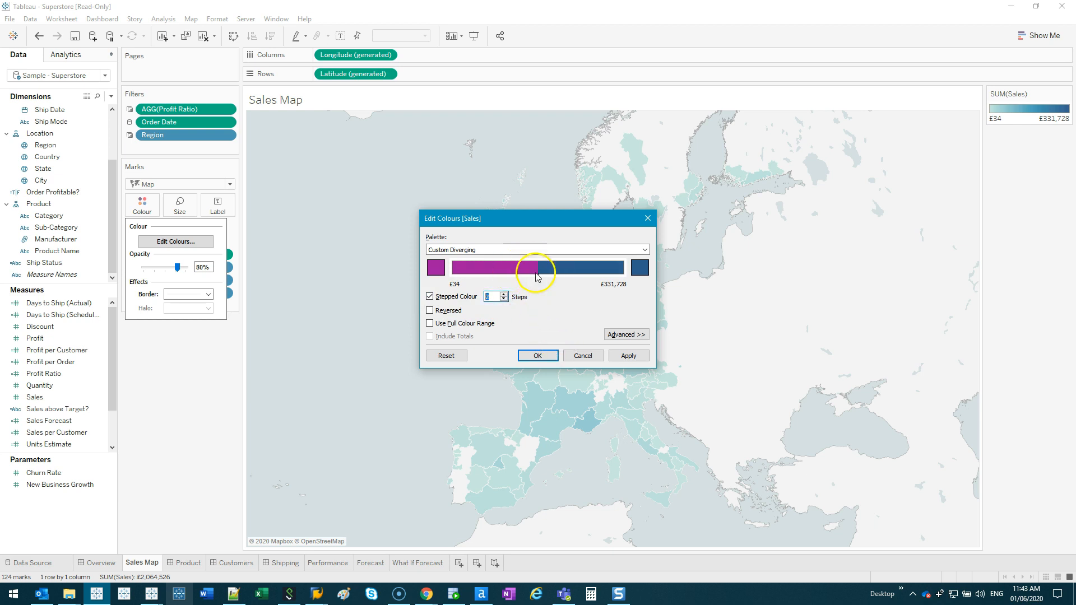
{"action": "left_click", "coordinate": [504, 294]}
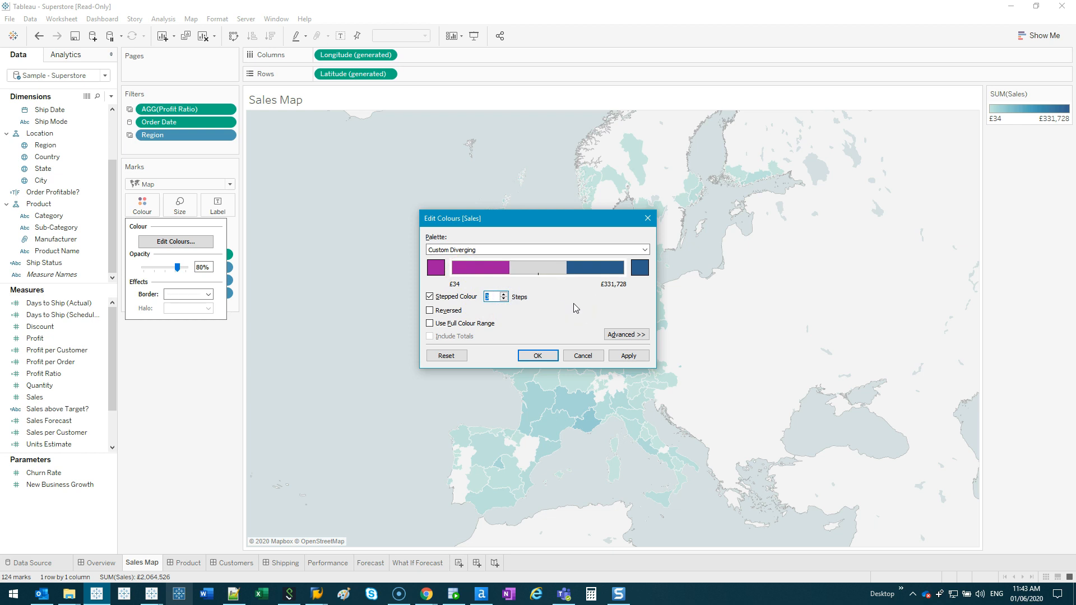
{"action": "left_click", "coordinate": [504, 294]}
{"action": "left_click", "coordinate": [504, 295]}
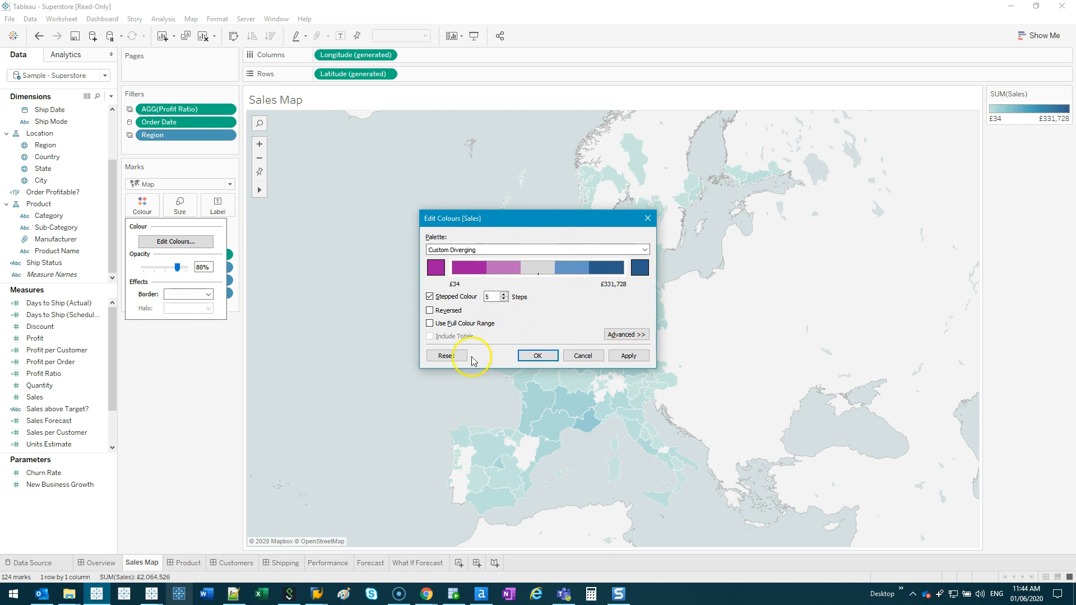
{"action": "left_click", "coordinate": [627, 335]}
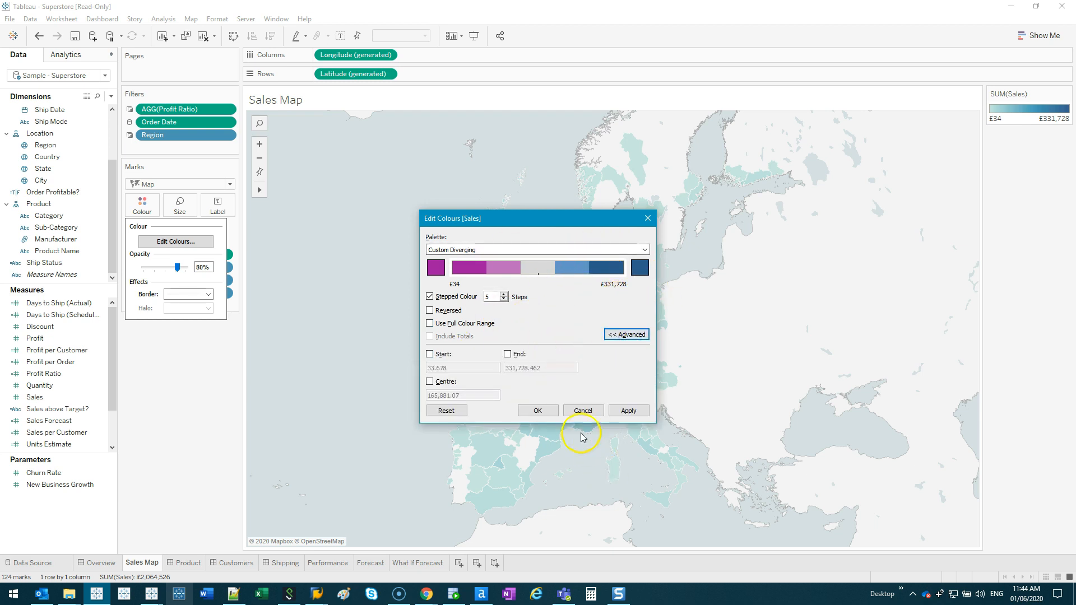
{"action": "left_click", "coordinate": [583, 411]}
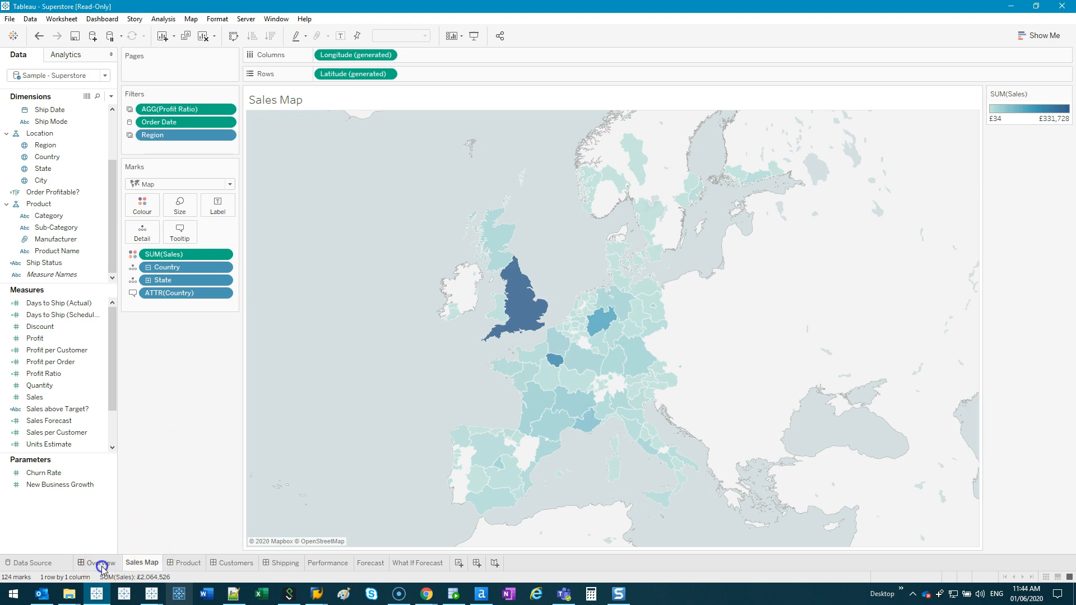
Step: Look through the Overview, Product and Customers dashboards to see how they use colour
{"action": "left_click", "coordinate": [101, 566]}
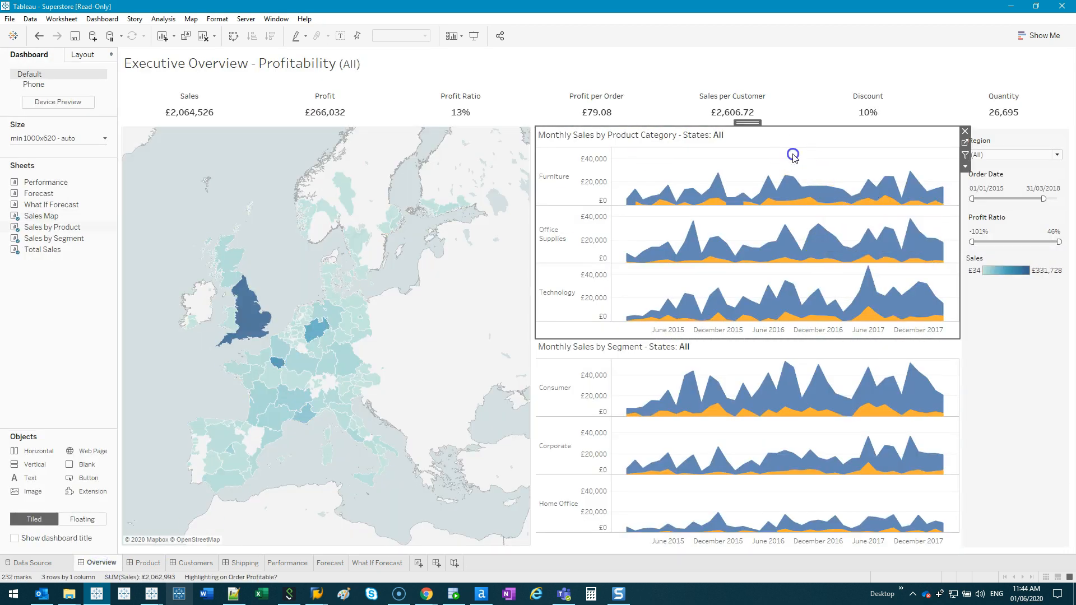
{"action": "left_click", "coordinate": [147, 564]}
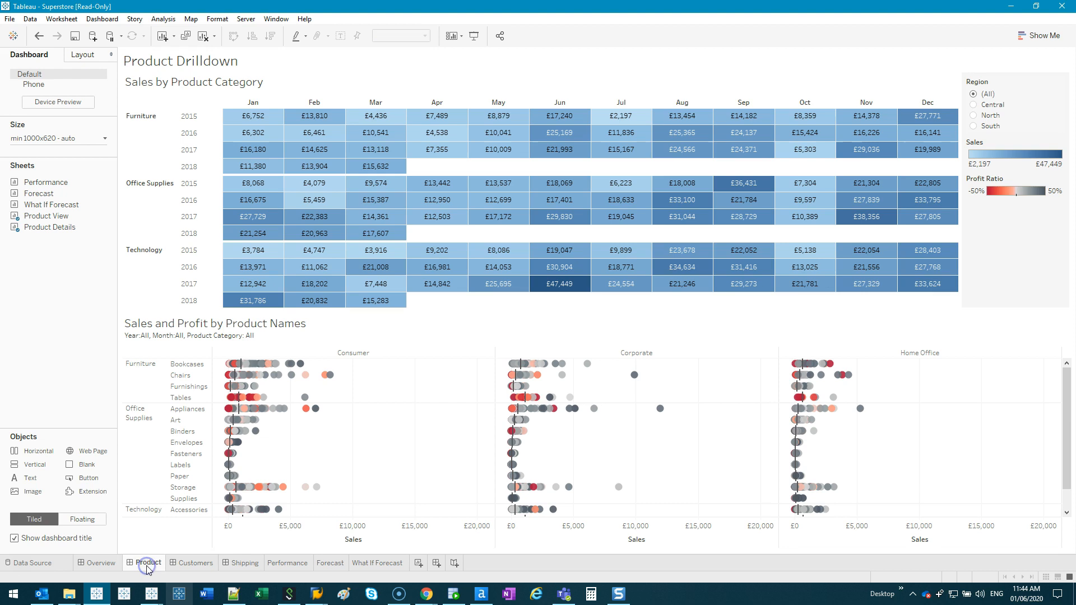
{"action": "left_click", "coordinate": [173, 565]}
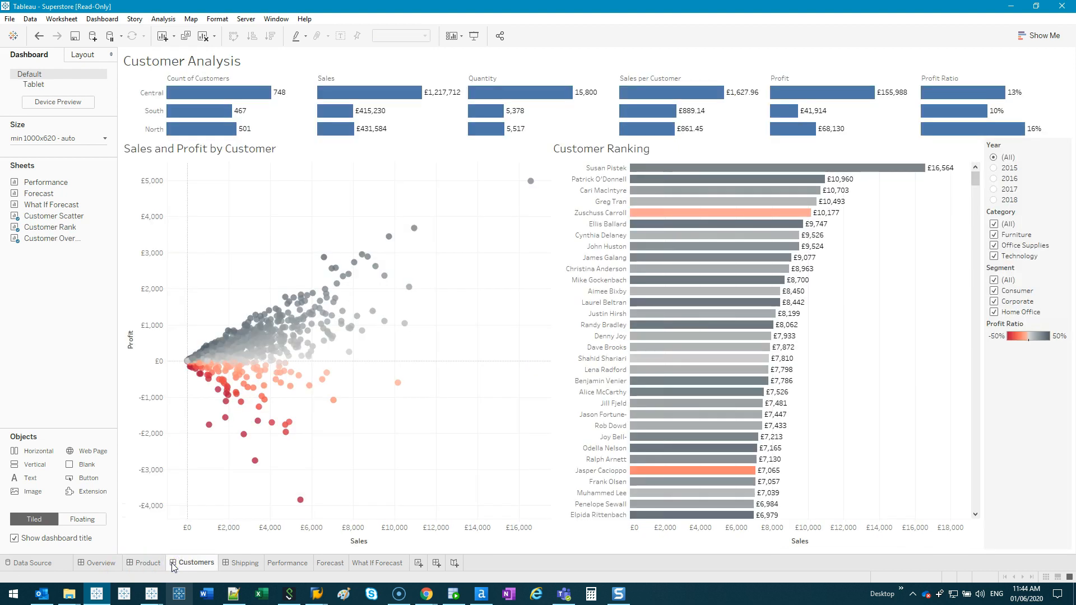
{"action": "left_click", "coordinate": [148, 564]}
{"action": "left_click", "coordinate": [106, 562]}
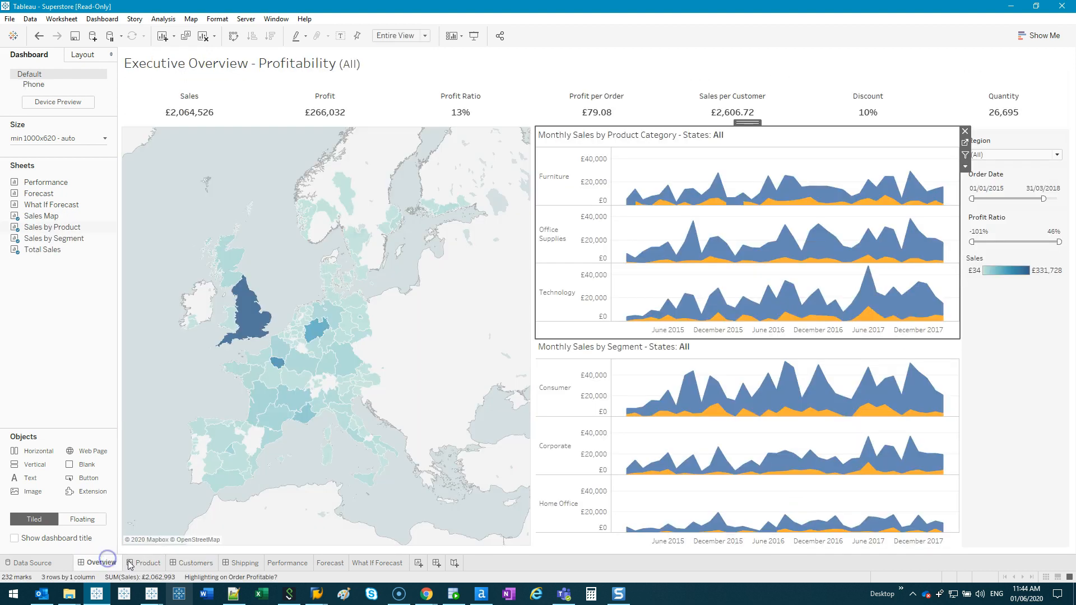
Step: Create a new worksheet and put Ship Date on Columns as a continuous month
{"action": "left_click", "coordinate": [419, 563]}
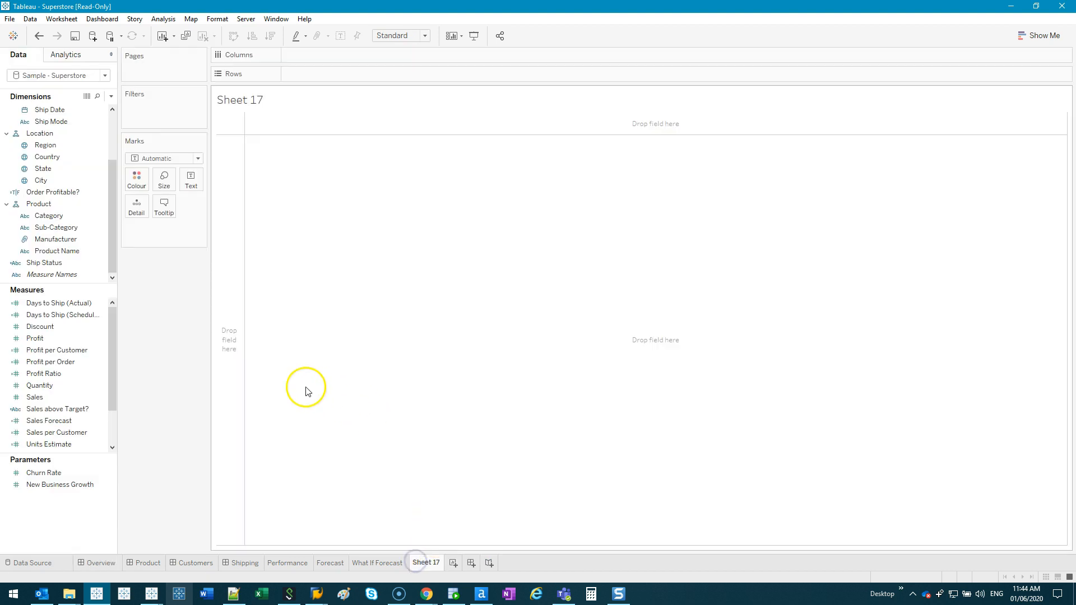
{"action": "left_click_drag", "start_coordinate": [112, 185], "coordinate": [112, 113]}
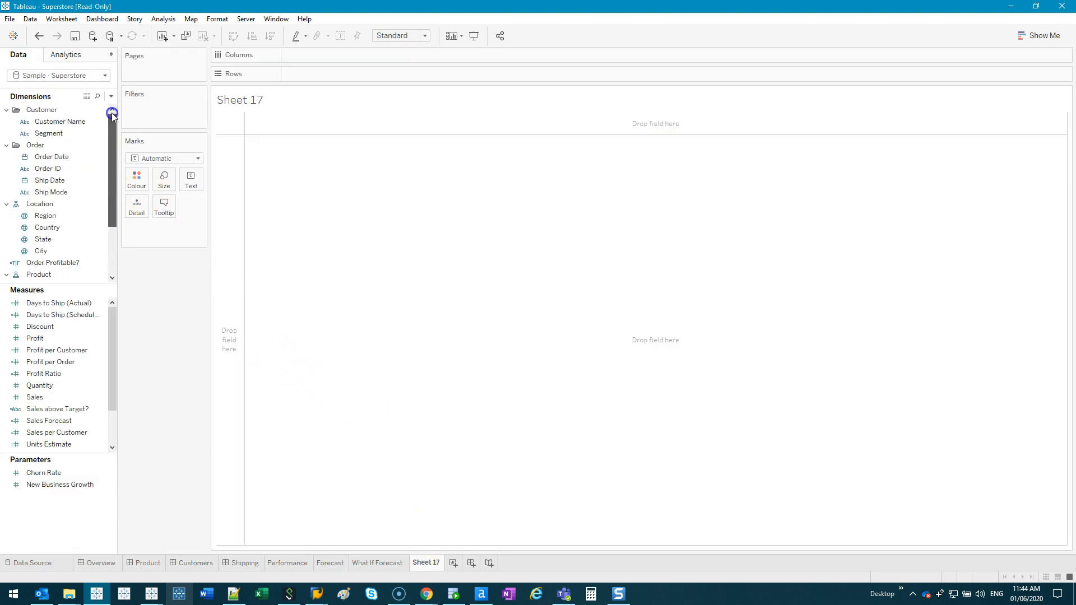
{"action": "left_click_drag", "start_coordinate": [49, 180], "coordinate": [411, 54]}
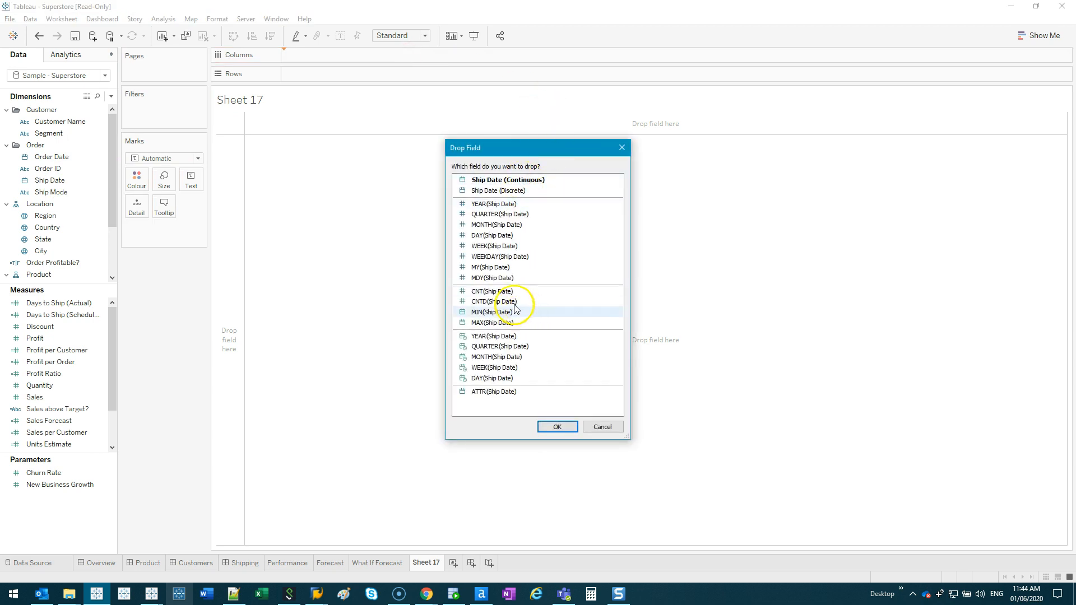
{"action": "double_click", "coordinate": [499, 357]}
Step: Add the Sales measure to Rows twice to produce two stacked monthly sales charts
{"action": "left_click", "coordinate": [49, 400]}
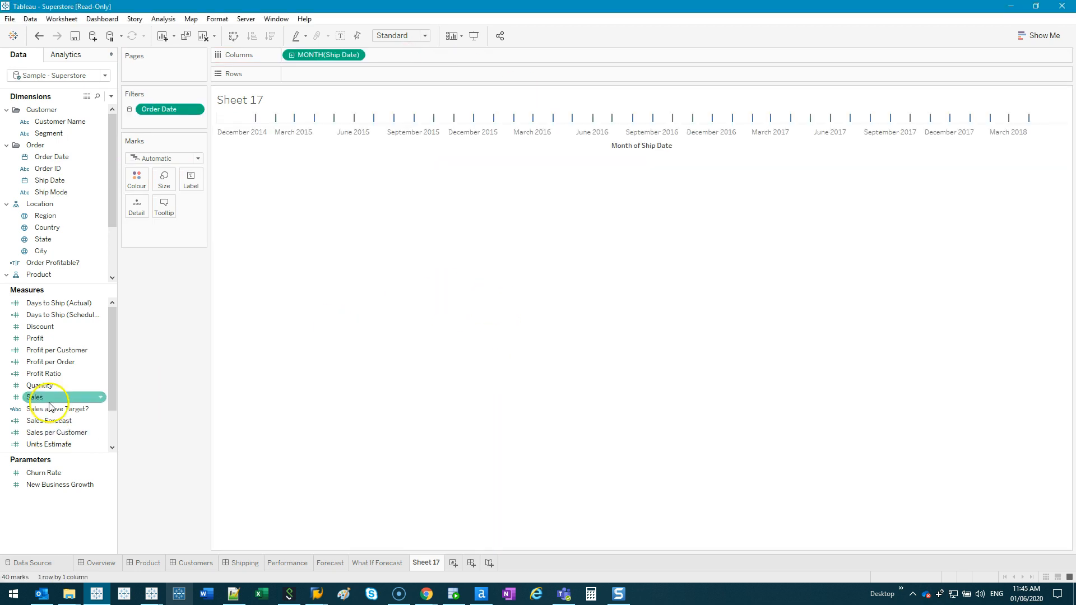
{"action": "double_click", "coordinate": [49, 399]}
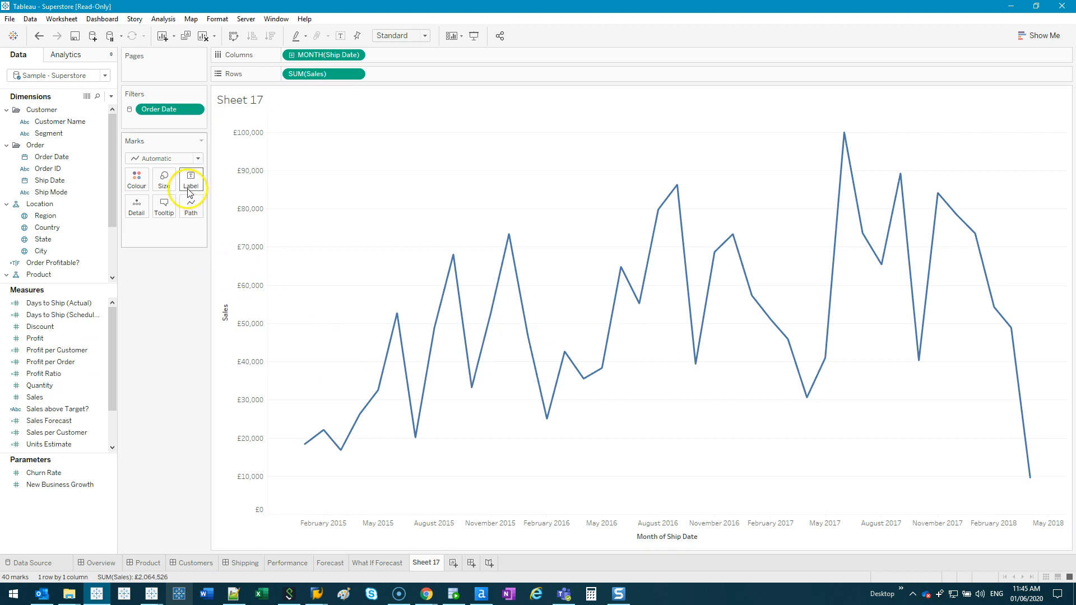
{"action": "left_click", "coordinate": [59, 342]}
{"action": "left_click_drag", "start_coordinate": [35, 397], "coordinate": [401, 76]}
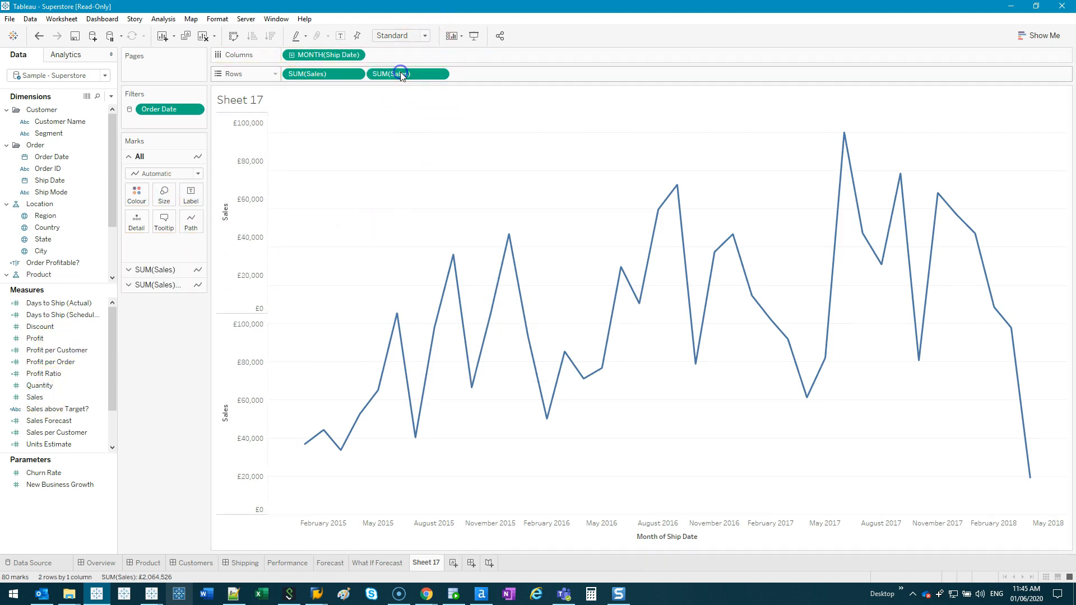
Step: Examine how each of the two SUM(Sales) fields on Rows relates to its own Marks card by alternating between them
{"action": "left_click", "coordinate": [312, 75]}
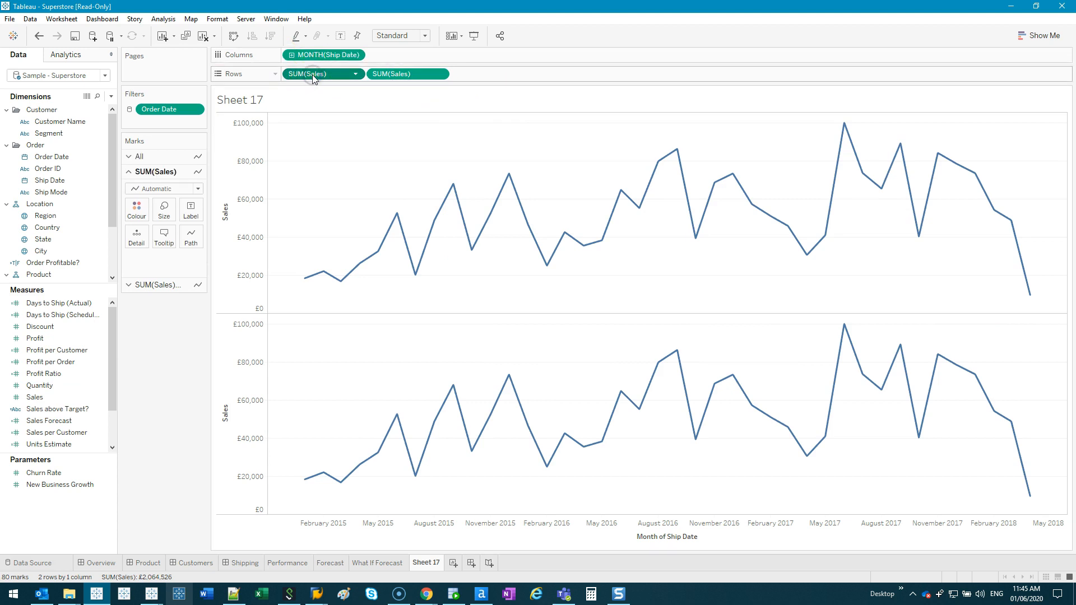
{"action": "key", "text": "alt"}
{"action": "mouse_move", "coordinate": [333, 59]}
{"action": "left_mouse_down"}
{"action": "mouse_move", "coordinate": [353, 88]}
{"action": "mouse_move", "coordinate": [339, 58]}
{"action": "mouse_move", "coordinate": [438, 56]}
{"action": "mouse_move", "coordinate": [451, 104]}
{"action": "mouse_move", "coordinate": [379, 66]}
{"action": "mouse_move", "coordinate": [395, 56]}
{"action": "left_mouse_up"}
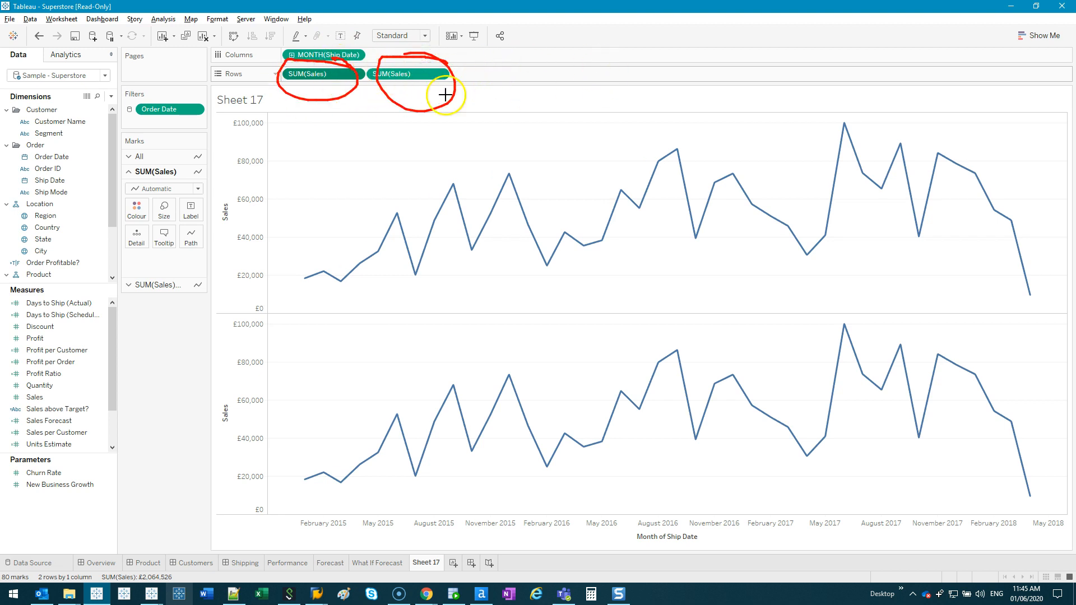
{"action": "mouse_move", "coordinate": [295, 95]}
{"action": "left_mouse_down"}
{"action": "mouse_move", "coordinate": [257, 137]}
{"action": "mouse_move", "coordinate": [197, 173]}
{"action": "left_mouse_up"}
{"action": "mouse_move", "coordinate": [399, 105]}
{"action": "left_mouse_down"}
{"action": "mouse_move", "coordinate": [375, 152]}
{"action": "mouse_move", "coordinate": [226, 264]}
{"action": "left_mouse_up"}
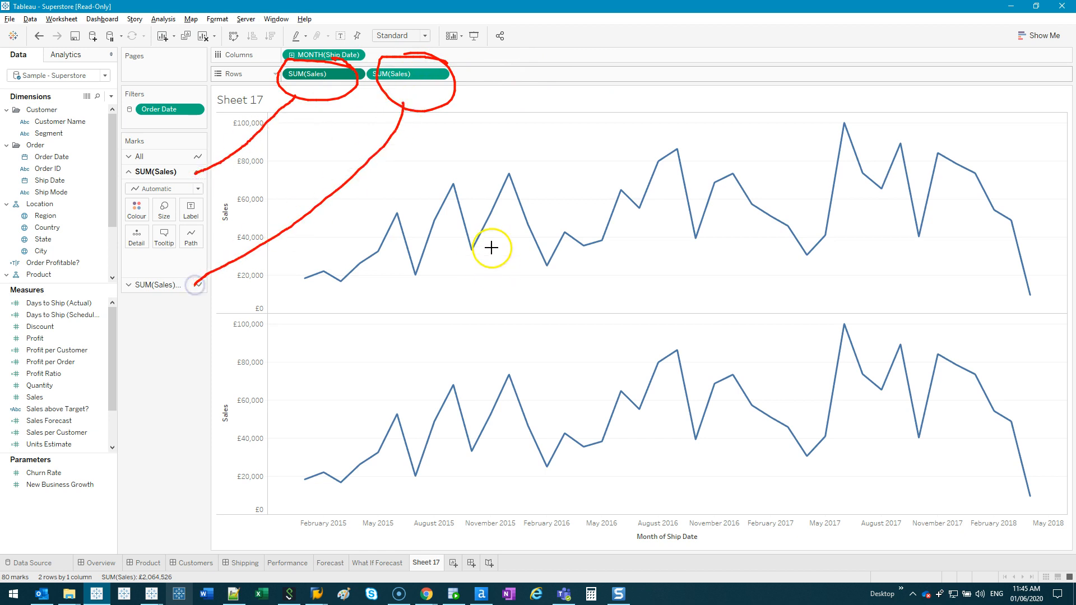
{"action": "key", "text": "Escape"}
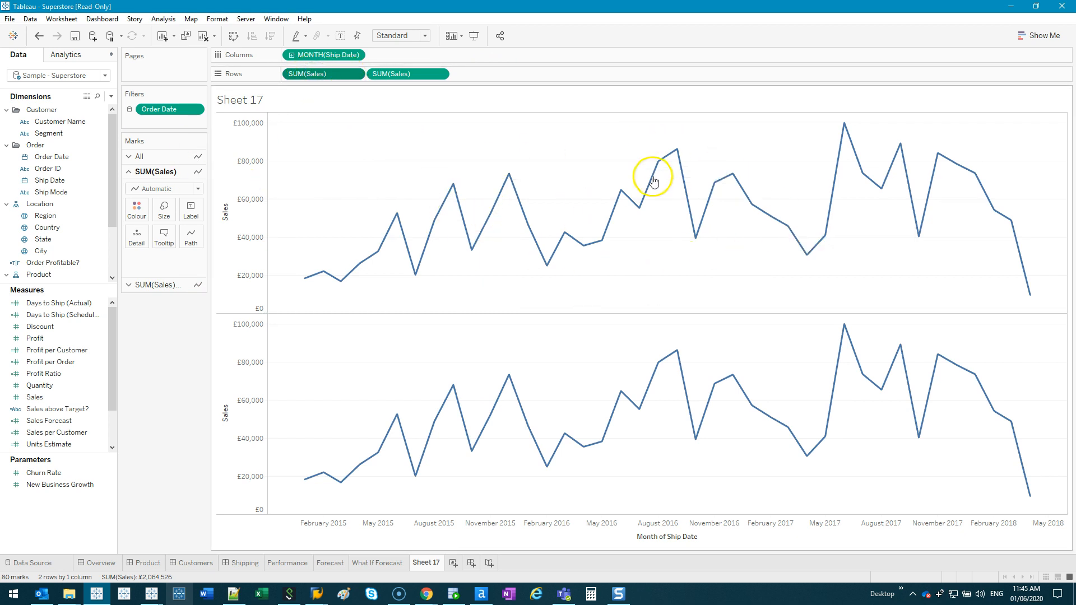
{"action": "left_click", "coordinate": [322, 74]}
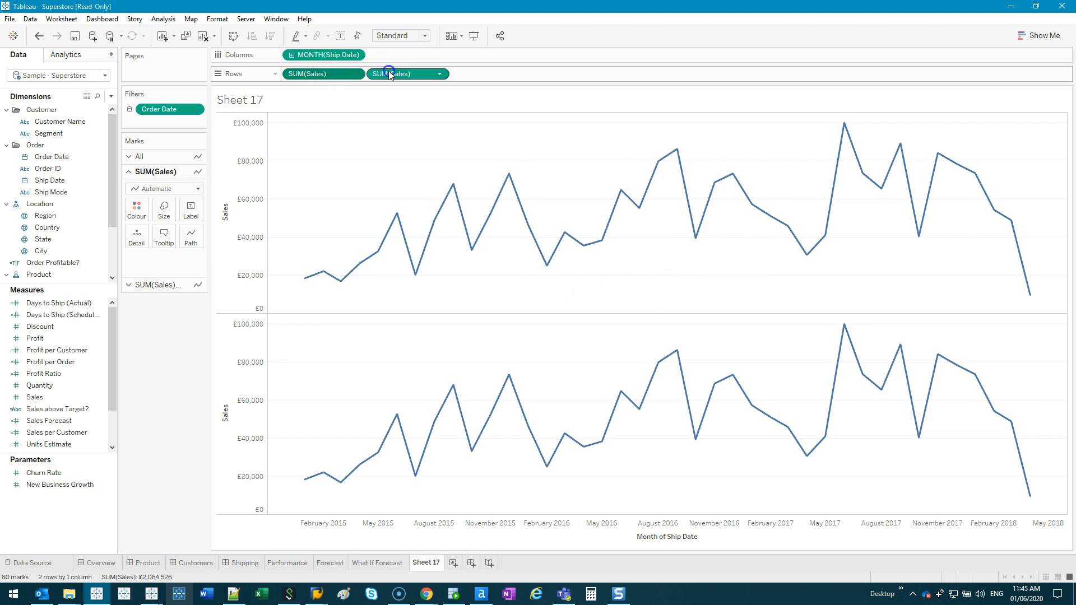
{"action": "left_click", "coordinate": [385, 74]}
{"action": "left_click", "coordinate": [407, 69]}
{"action": "left_click", "coordinate": [325, 71]}
{"action": "left_click", "coordinate": [408, 70]}
{"action": "left_click", "coordinate": [336, 74]}
{"action": "left_click", "coordinate": [410, 77]}
{"action": "left_click", "coordinate": [341, 77]}
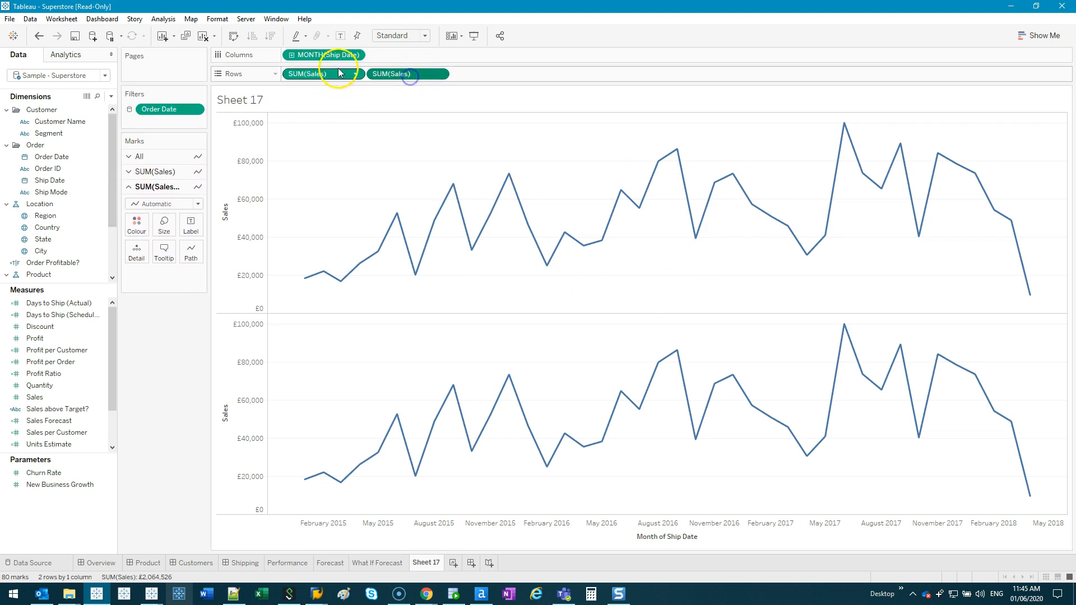
Step: Change the mark type of the first SUM(Sales) chart to Bar
{"action": "left_click", "coordinate": [342, 78]}
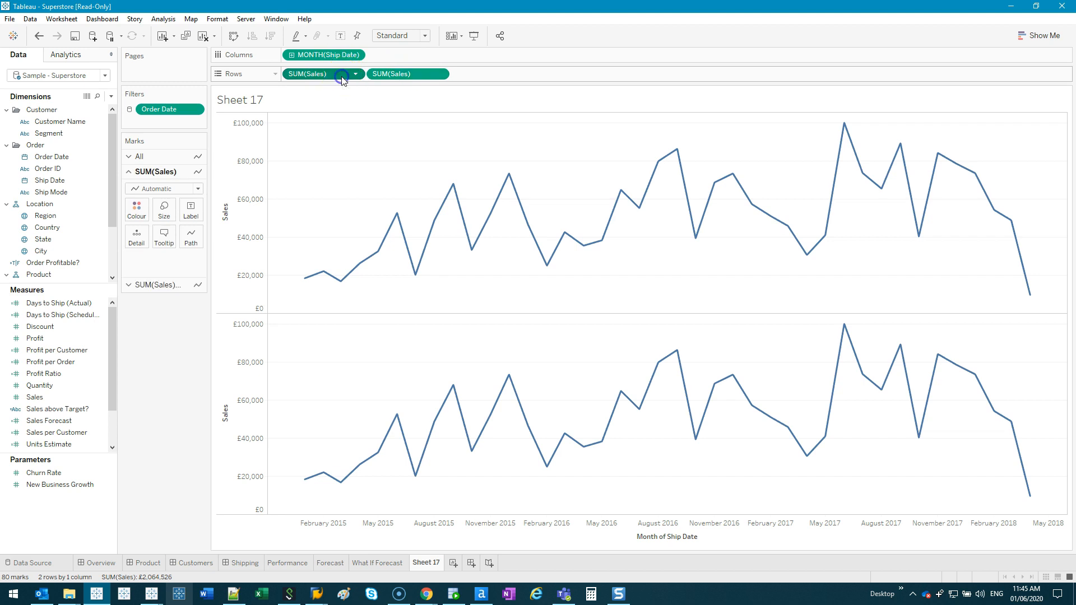
{"action": "left_click", "coordinate": [181, 189]}
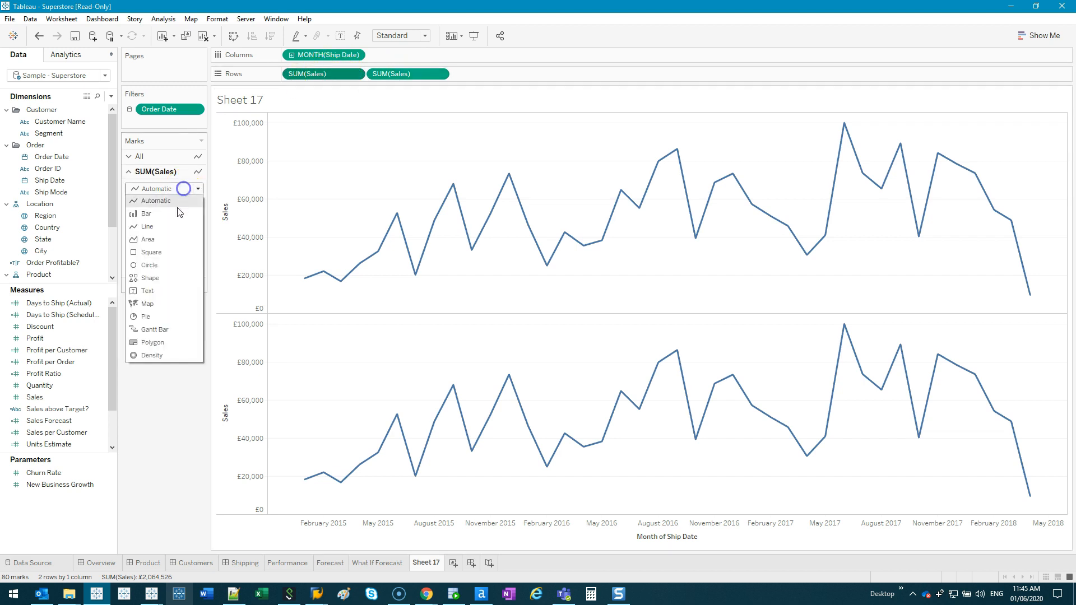
{"action": "left_click", "coordinate": [175, 213]}
Step: Apply a Running Total quick table calculation to the second SUM(Sales) field on Rows
{"action": "left_click", "coordinate": [413, 75]}
{"action": "left_click", "coordinate": [182, 204]}
{"action": "left_click", "coordinate": [182, 204]}
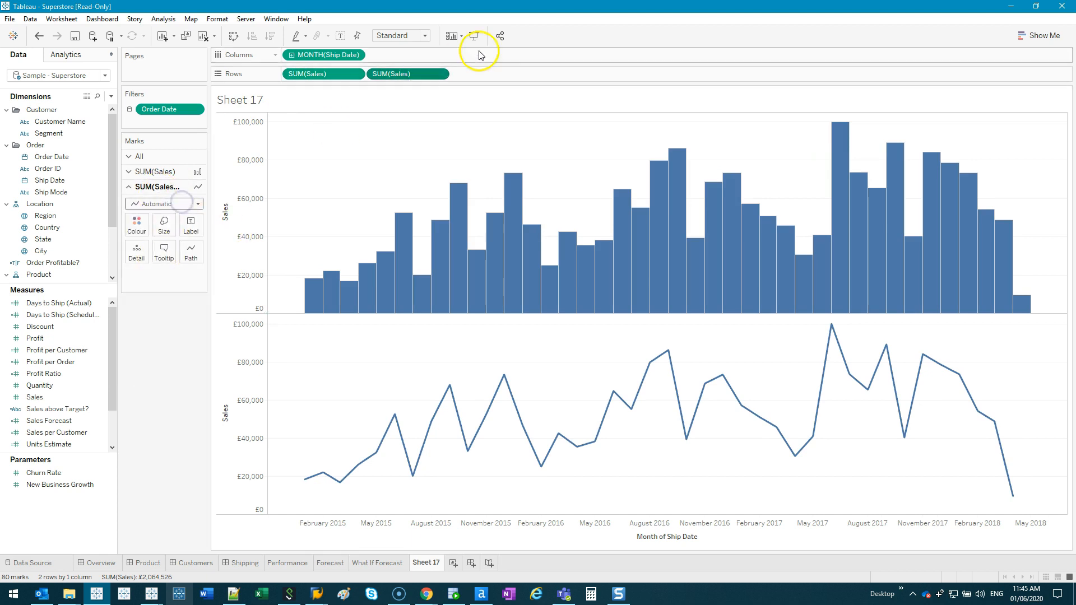
{"action": "right_click", "coordinate": [404, 77]}
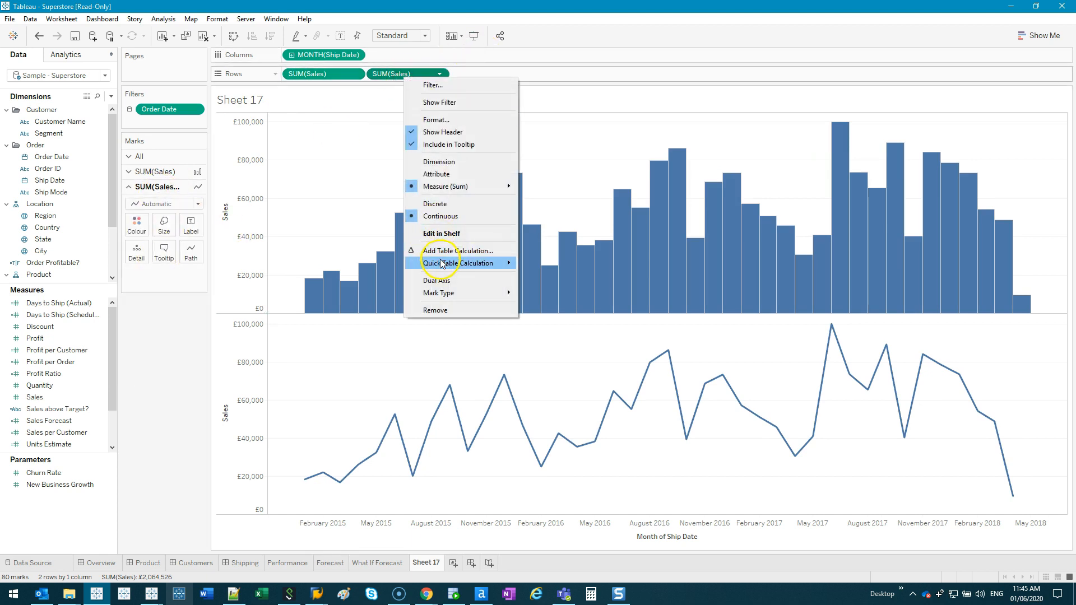
{"action": "mouse_move", "coordinate": [440, 261]}
{"action": "left_click", "coordinate": [576, 264]}
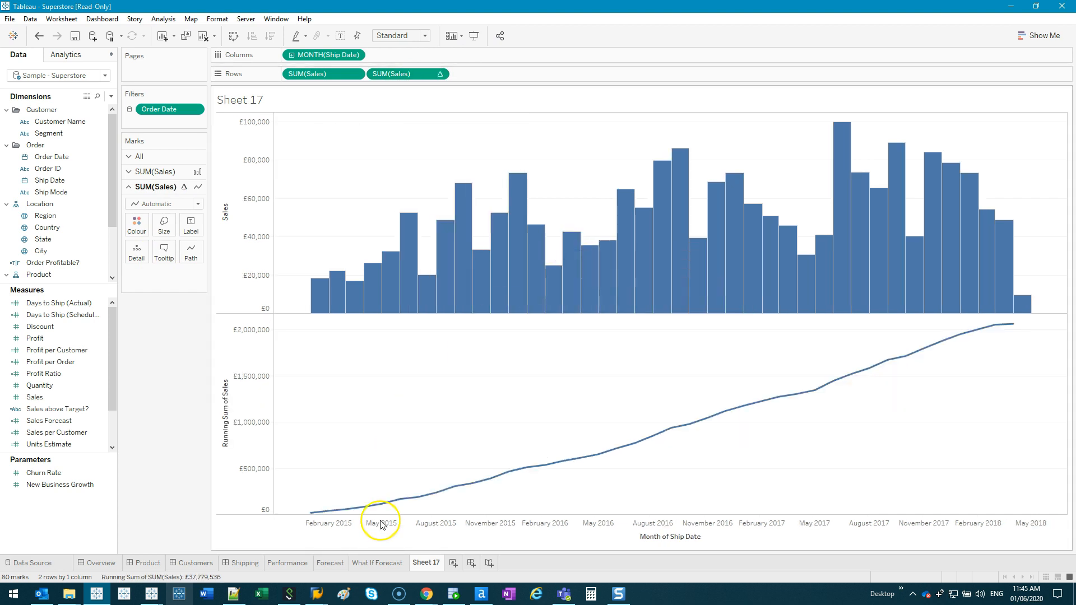
Step: Switch to Chrome and review the Udemy question "Put color and label" with its screenshot
{"action": "left_click", "coordinate": [429, 597]}
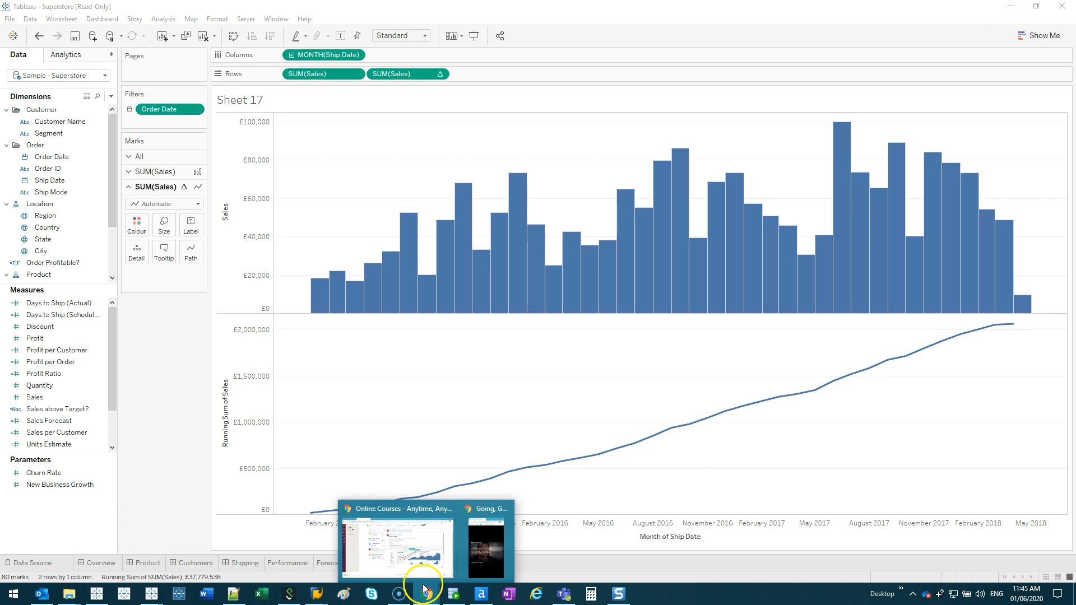
{"action": "mouse_move", "coordinate": [422, 566]}
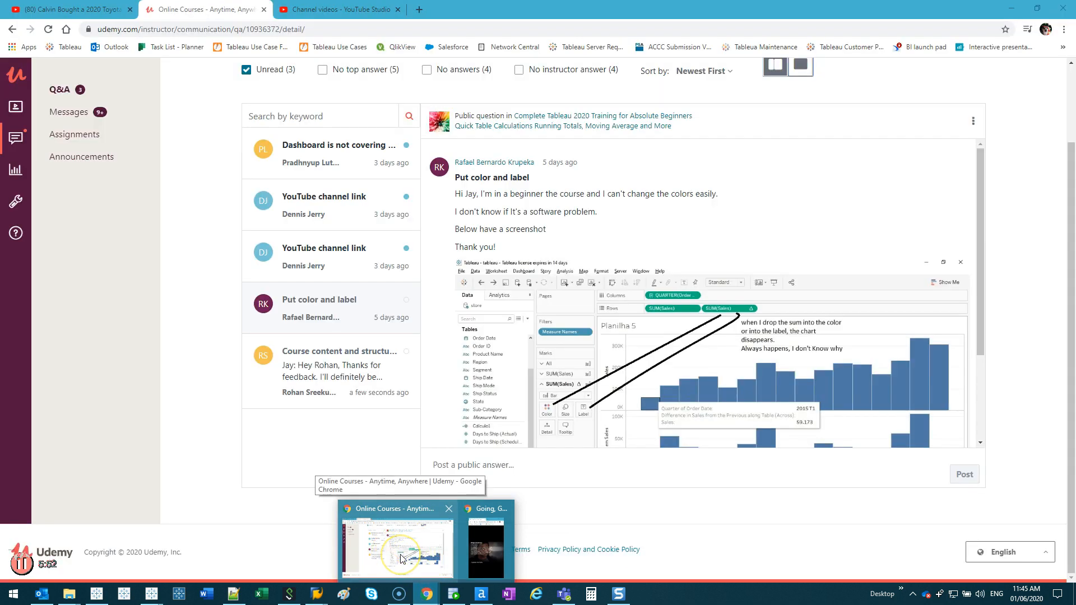
{"action": "left_click", "coordinate": [401, 559]}
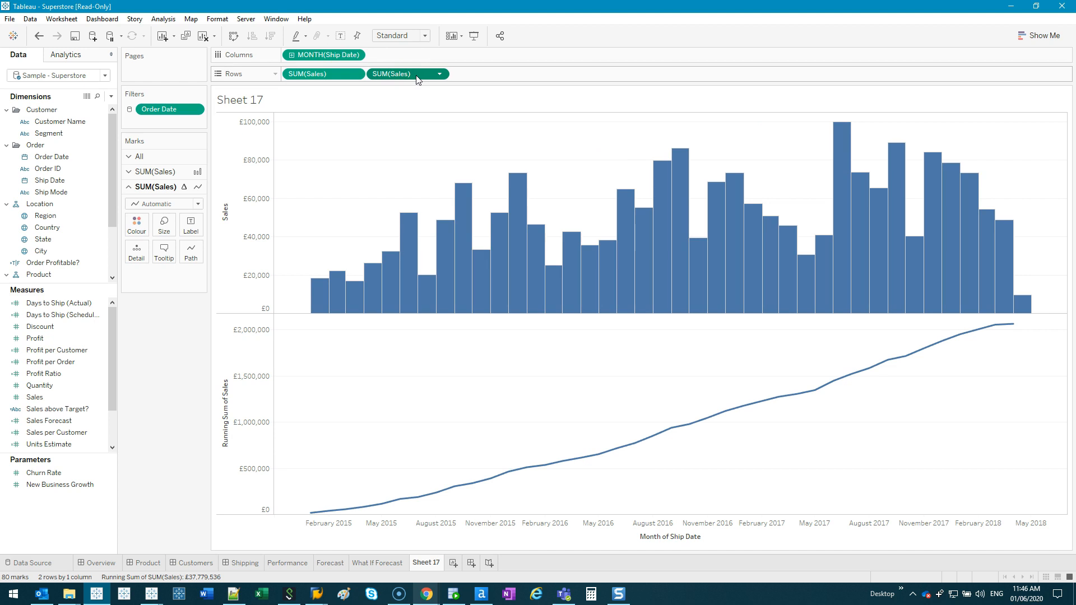
Step: In Tableau, colour the running total chart by a copy of its SUM(Sales) table calculation and set its mark type to Bar
{"action": "left_click_drag", "start_coordinate": [415, 77], "coordinate": [137, 229]}
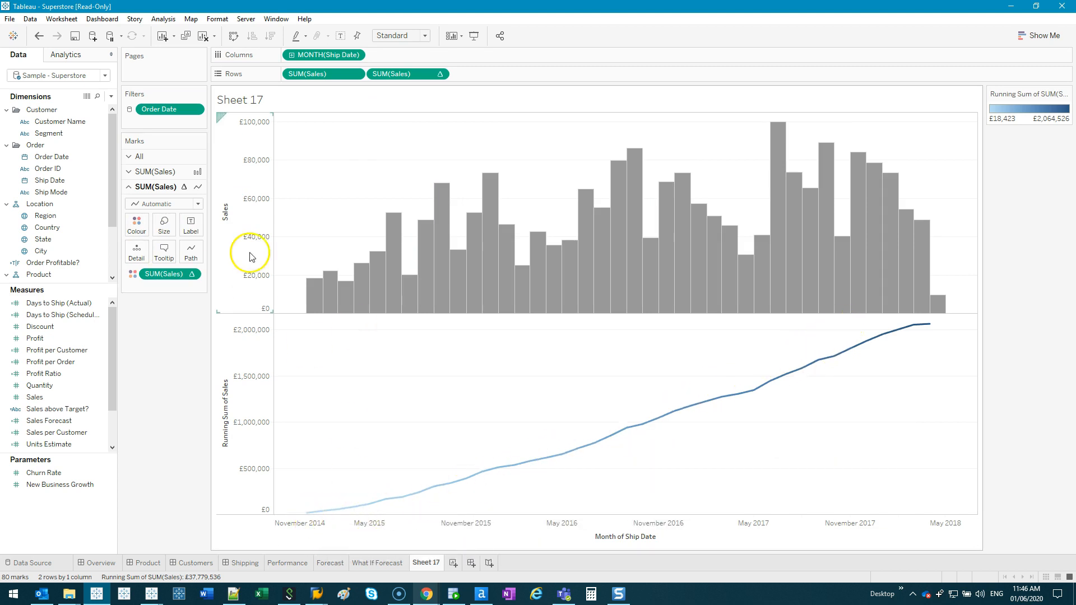
{"action": "left_click", "coordinate": [198, 203]}
{"action": "left_click", "coordinate": [167, 254]}
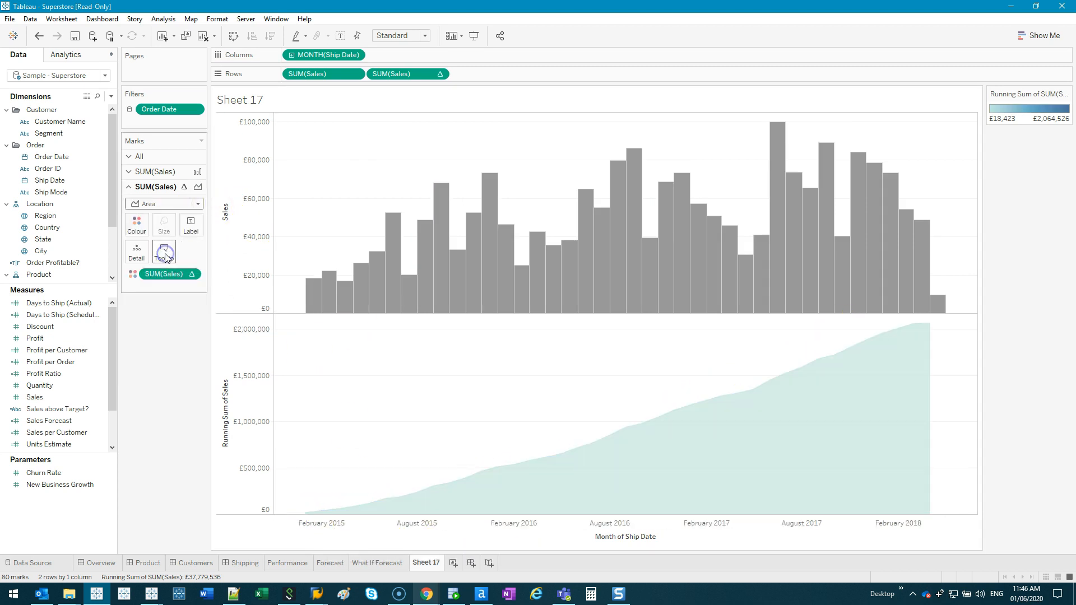
{"action": "left_click", "coordinate": [188, 204]}
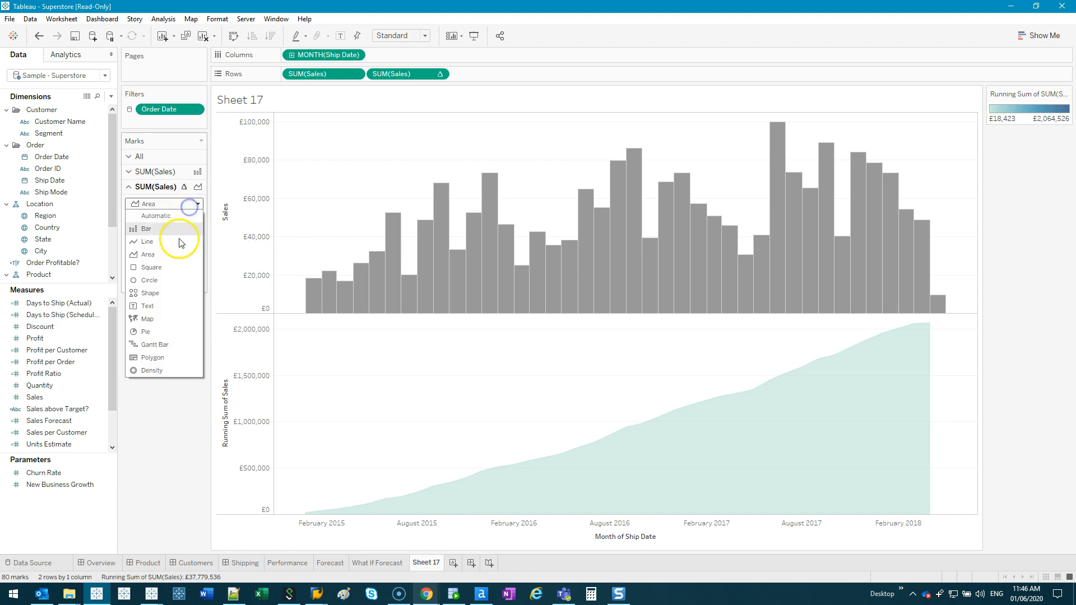
{"action": "left_click", "coordinate": [178, 226]}
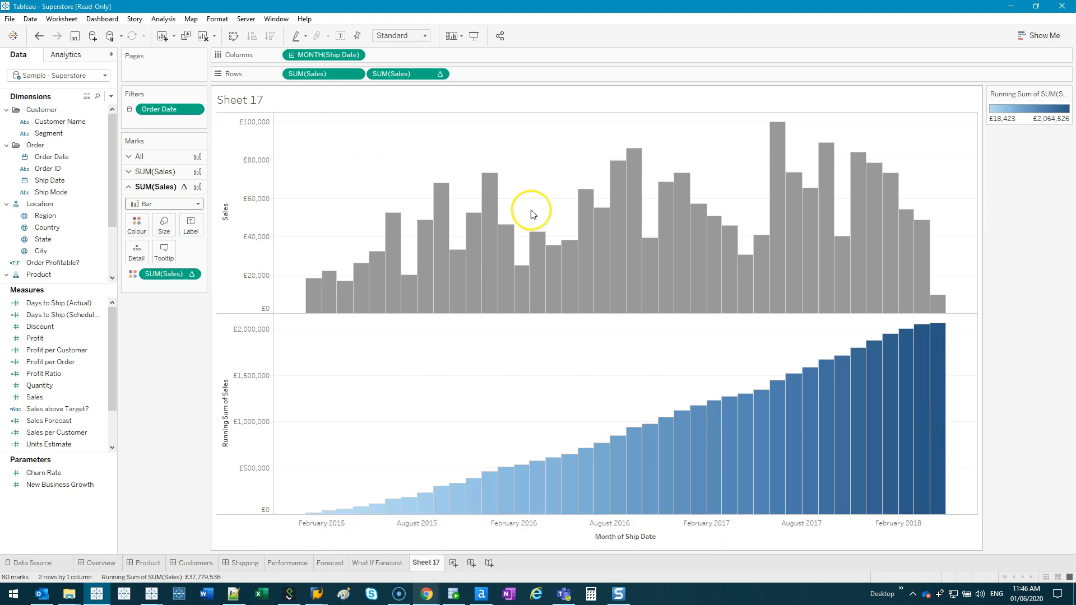
Step: Colour the upper monthly sales bars by a copy of the first SUM(Sales) field from Rows
{"action": "left_click", "coordinate": [315, 75]}
{"action": "mouse_move", "coordinate": [322, 76]}
{"action": "left_mouse_down"}
{"action": "mouse_move", "coordinate": [328, 94]}
{"action": "mouse_move", "coordinate": [174, 217]}
{"action": "mouse_move", "coordinate": [136, 214]}
{"action": "left_mouse_up"}
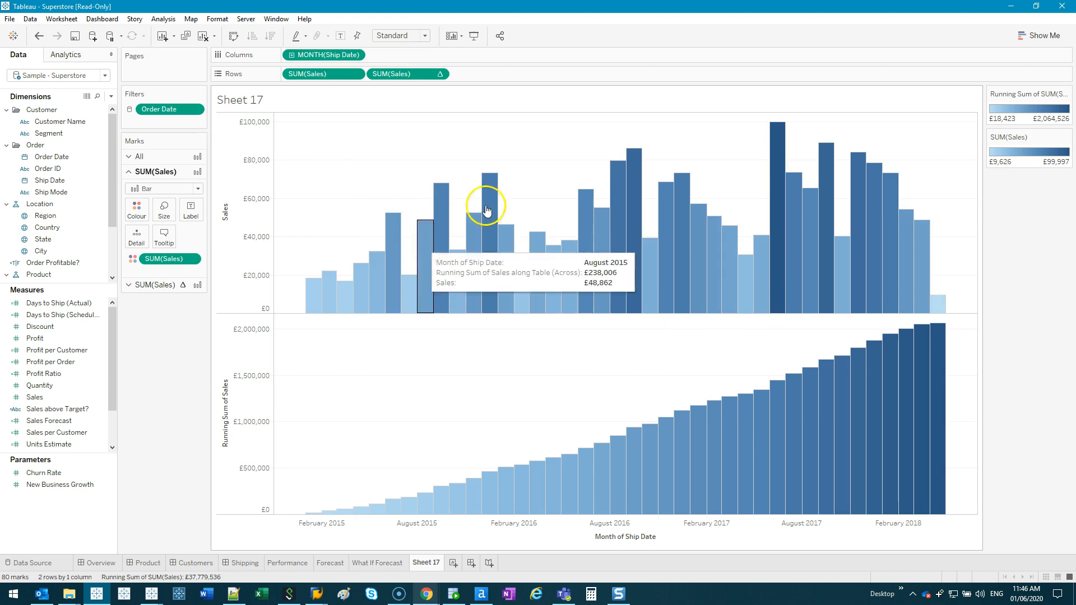